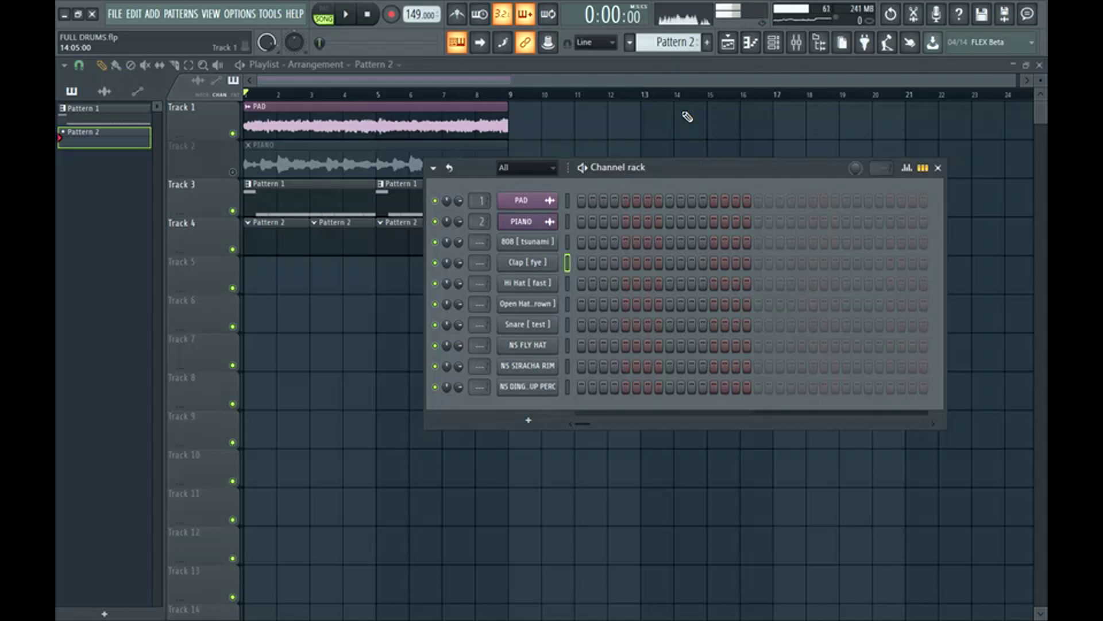
# Step: Mute drum Tracks 3 and 4 and play back only the pad and piano
pyautogui.click(232, 172)
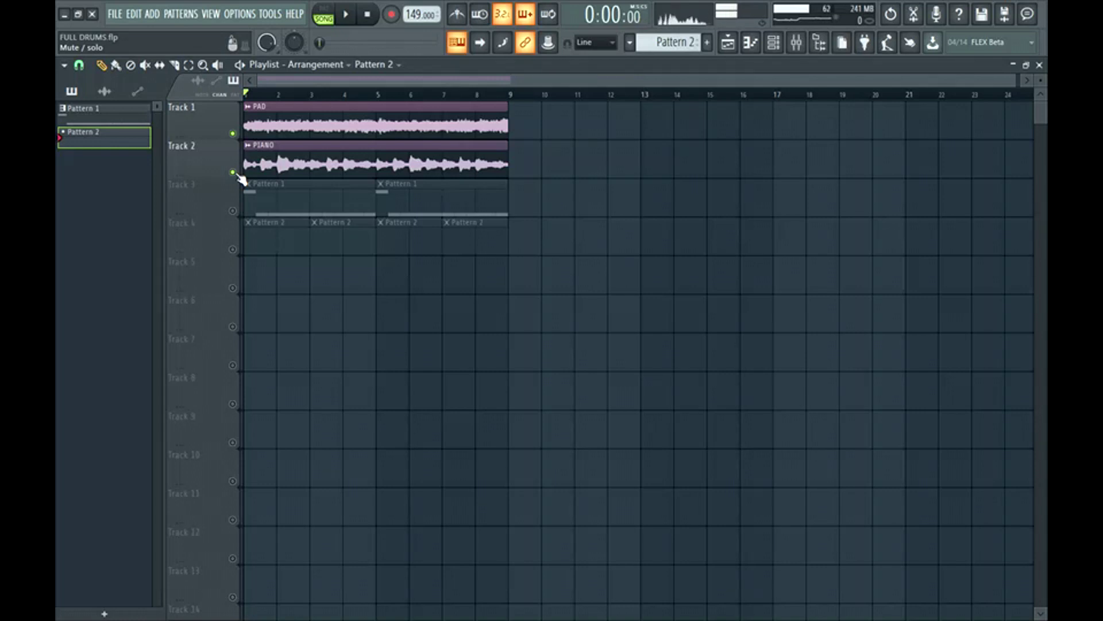
pyautogui.press('space')
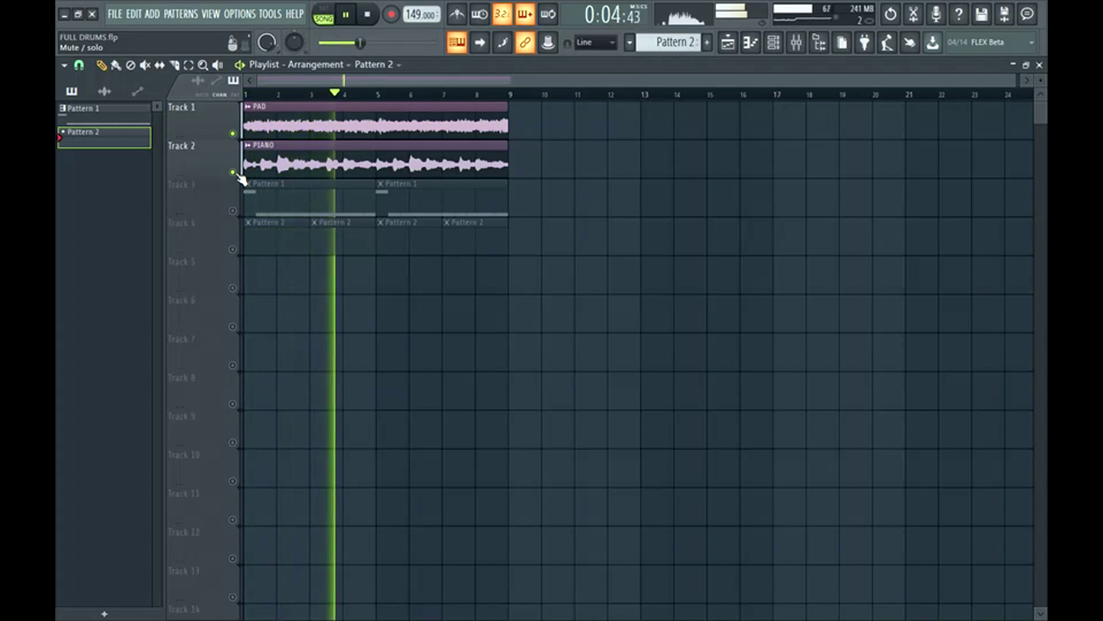
pyautogui.press('space')
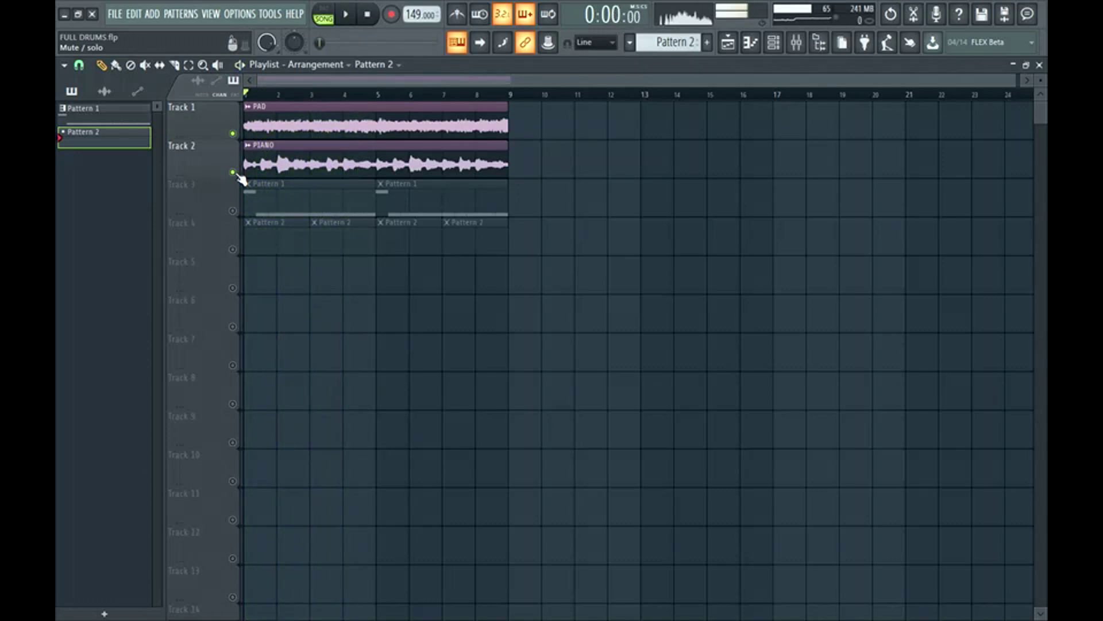
# Step: Unmute drum Tracks 3 and 4 and start song playback
pyautogui.click(238, 210)
pyautogui.press('space')
pyautogui.click(233, 249)
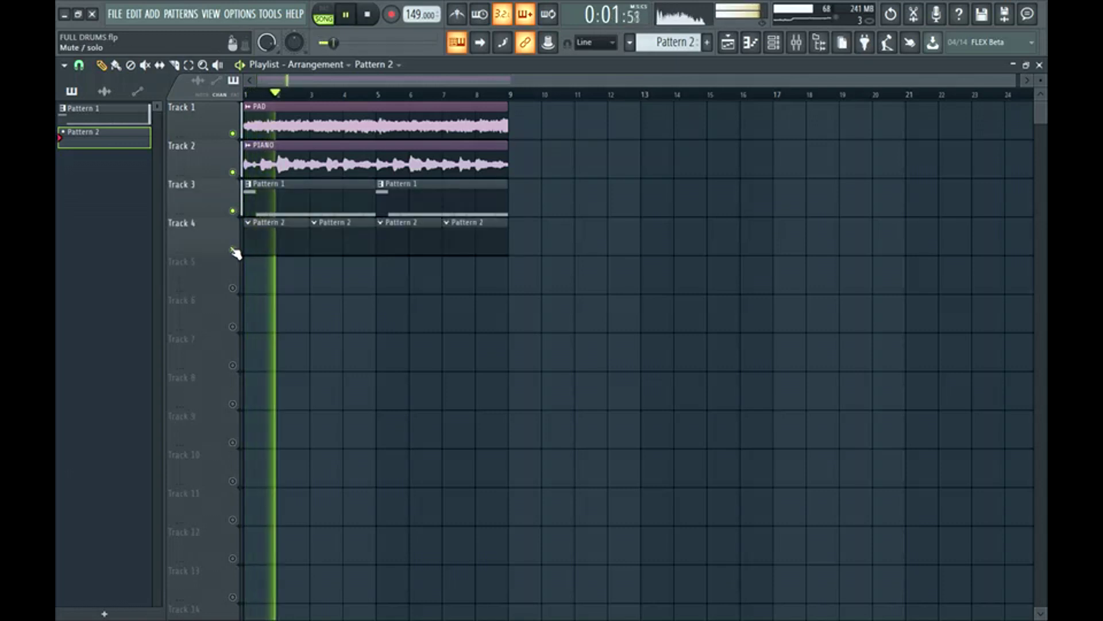
# Step: Add an extra clap hit to Pattern 2 and create a new empty Pattern 3
pyautogui.click(773, 42)
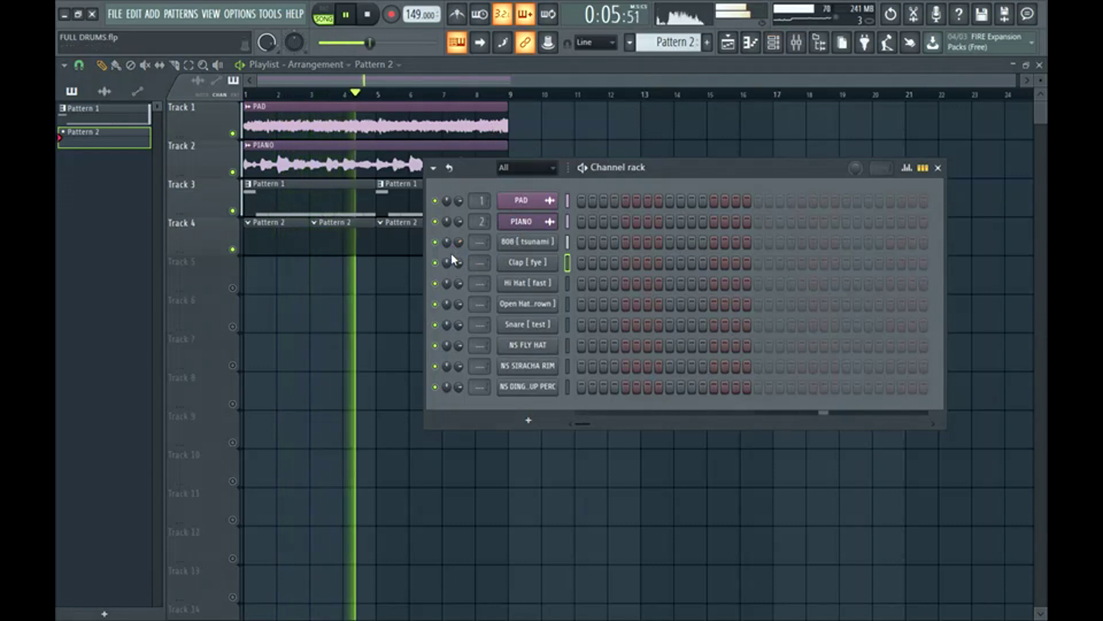
pyautogui.press('space')
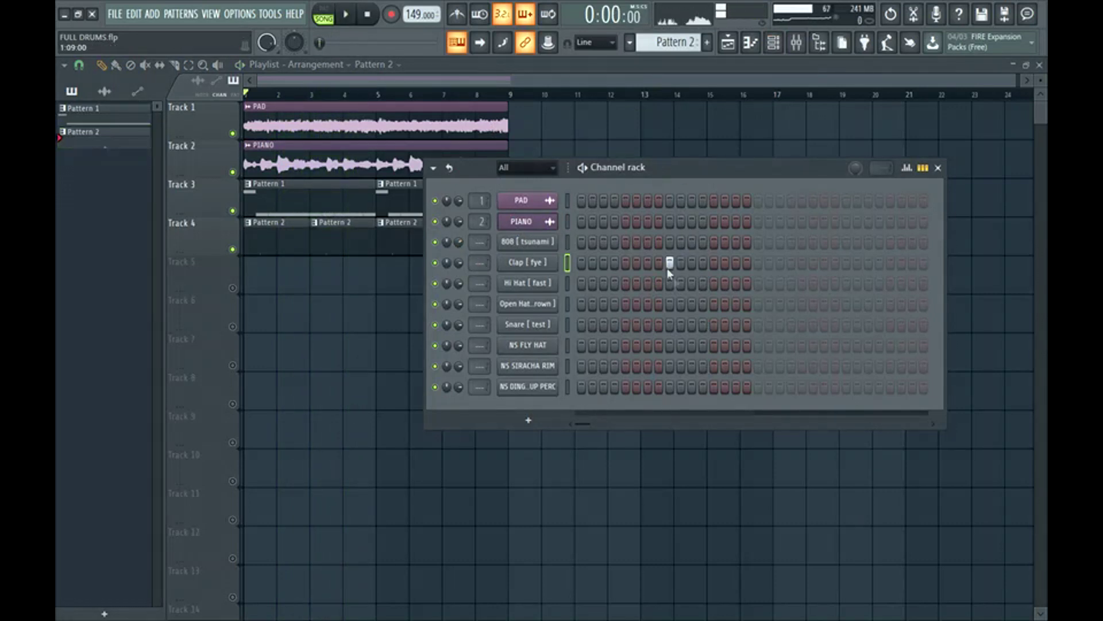
pyautogui.click(845, 264)
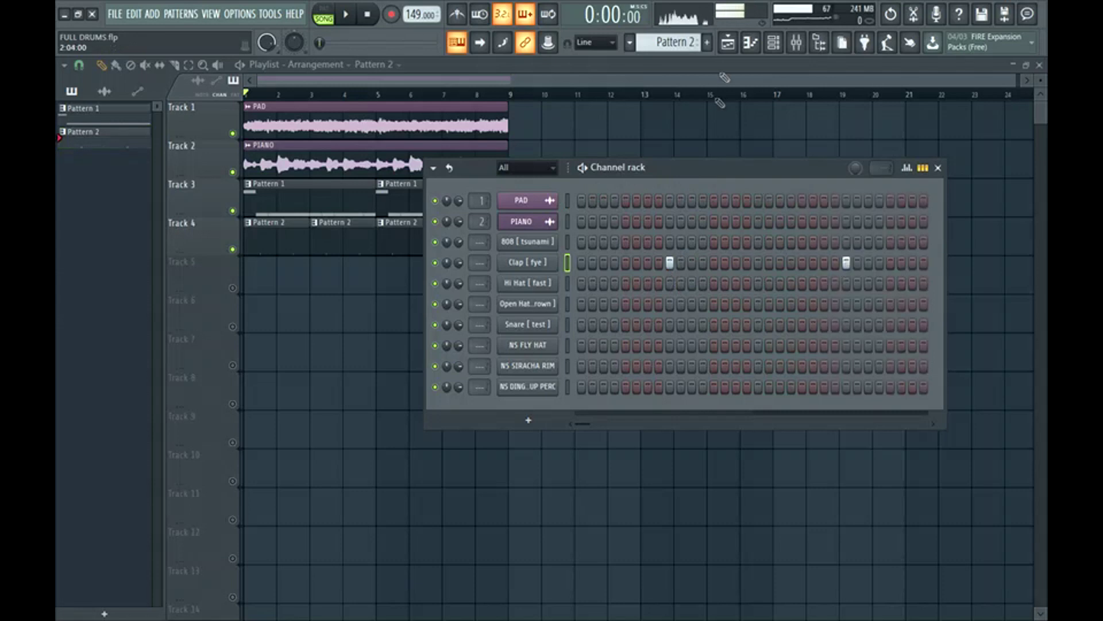
pyautogui.click(708, 43)
# Step: Place Pattern 3 on Track 5 and fill its Hi Hat row every 2 steps
pyautogui.click(239, 288)
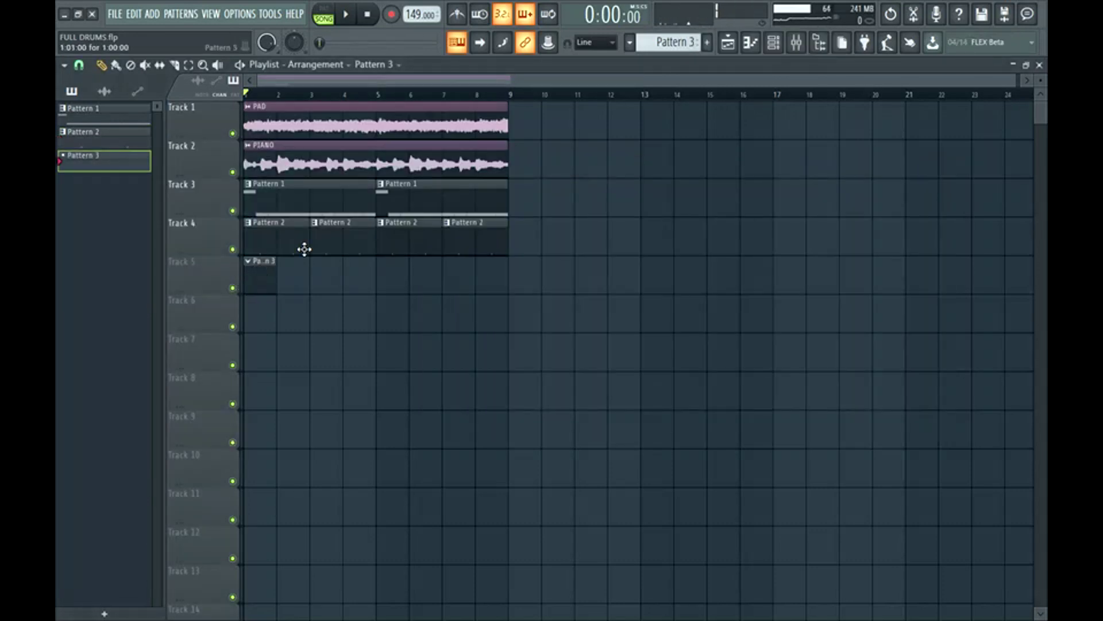
pyautogui.press('F6')
pyautogui.press('space')
pyautogui.rightClick(554, 277)
pyautogui.click(696, 325)
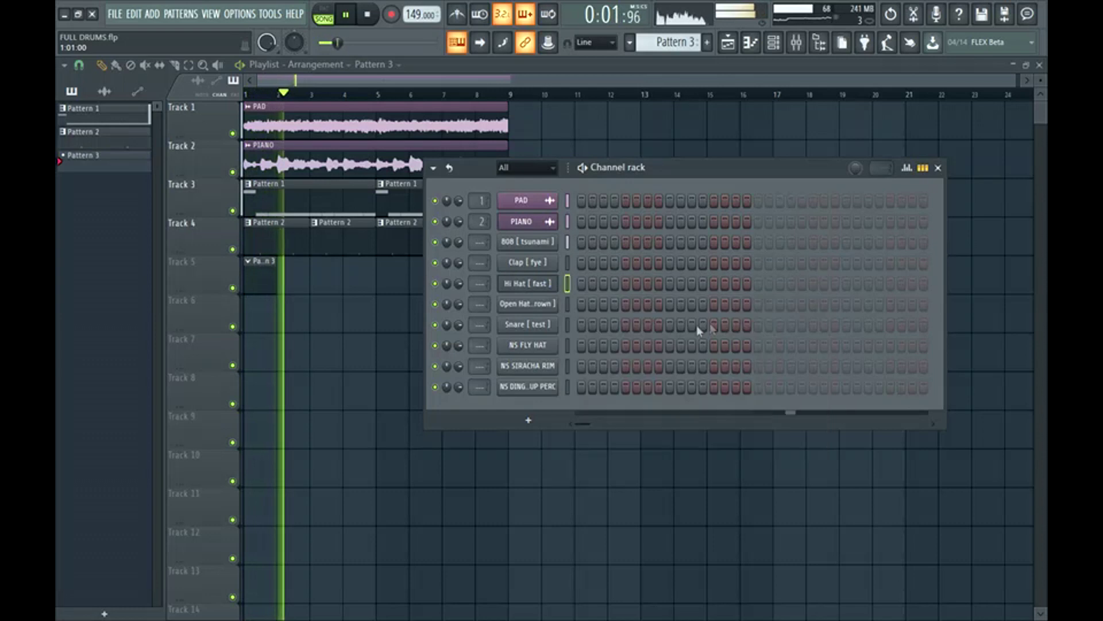
pyautogui.press('space')
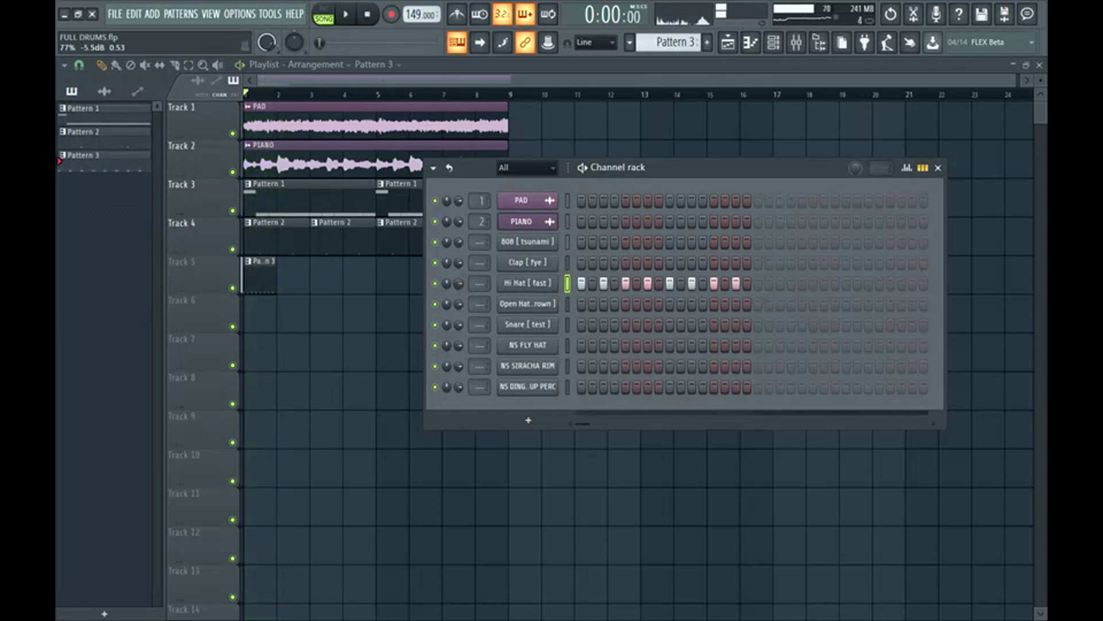
pyautogui.press('space')
# Step: Add Pattern 4 after Pattern 3 on Track 5 and duplicate both clips through bar 9
pyautogui.press('space')
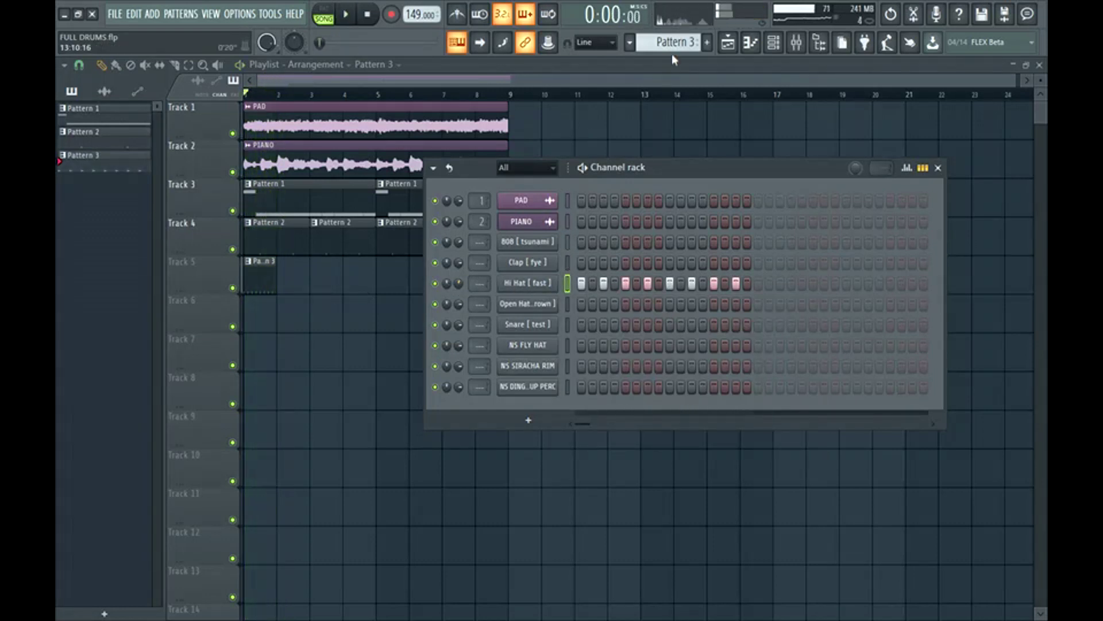
pyautogui.press('F4')
pyautogui.click(296, 286)
pyautogui.press('space')
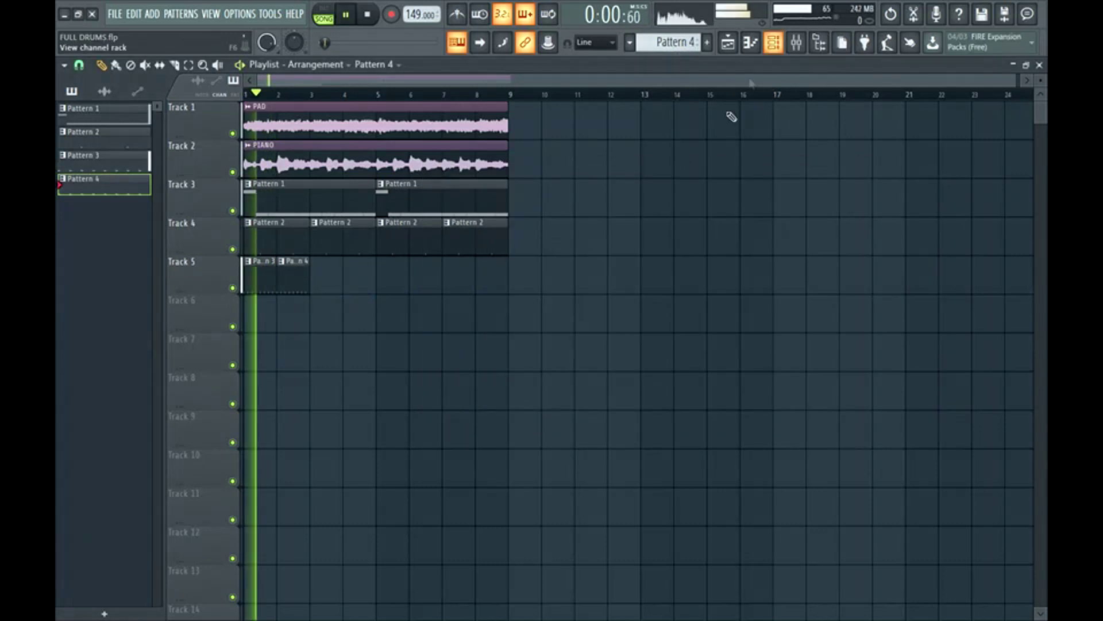
pyautogui.press('F6')
pyautogui.click(592, 284)
pyautogui.click(216, 280)
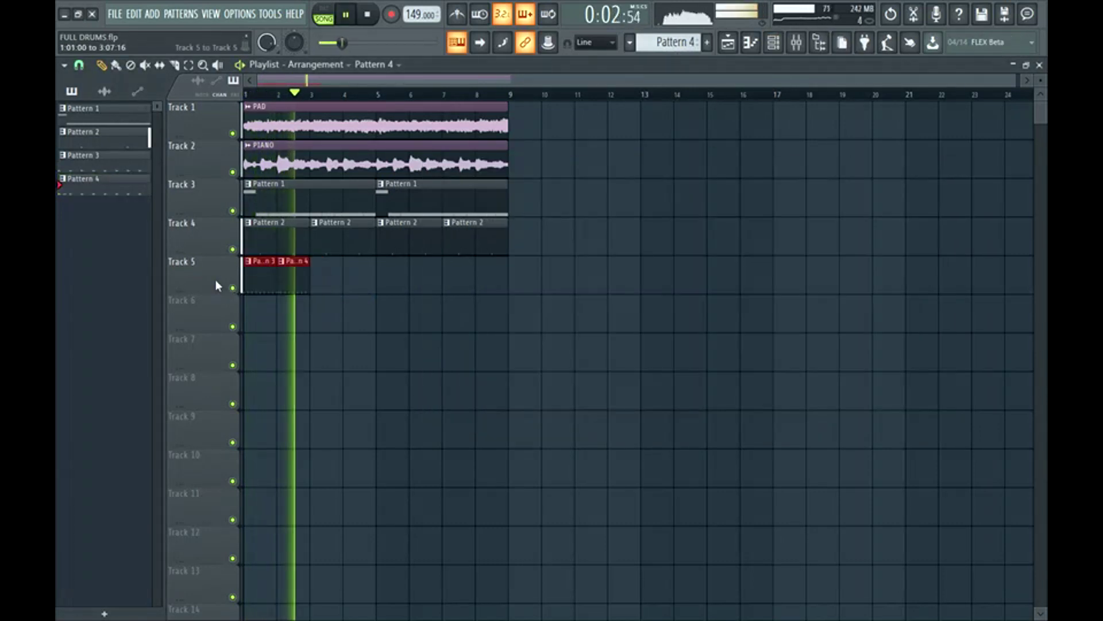
pyautogui.hotkey('ctrl', 'b')
pyautogui.hotkey('ctrl', 'b')
pyautogui.hotkey('ctrl', 'b')
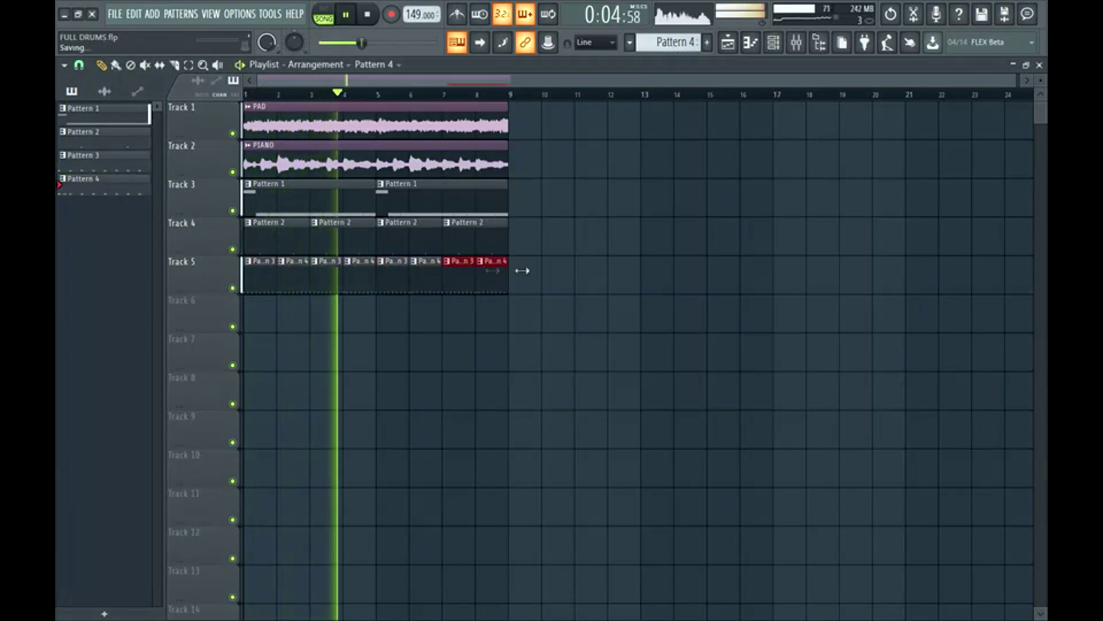
pyautogui.click(642, 261)
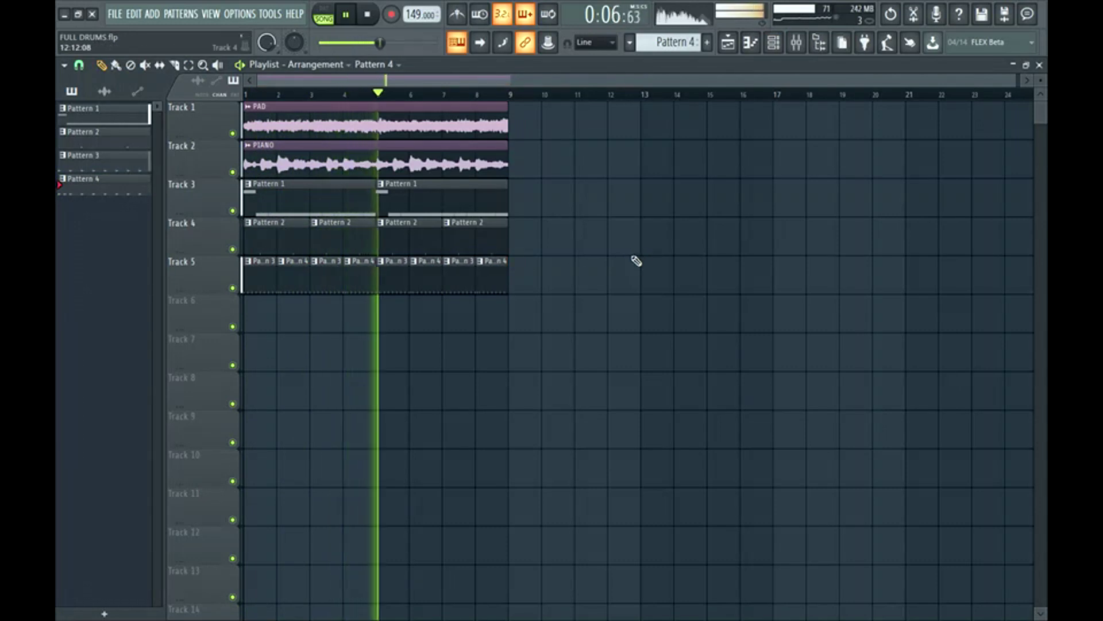
pyautogui.press('space')
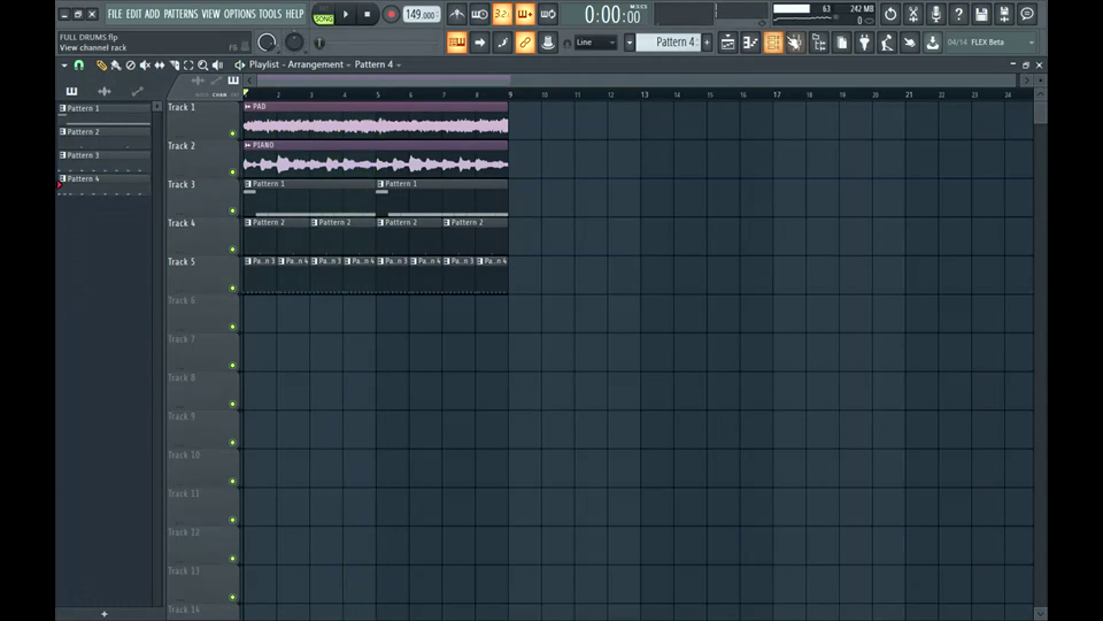
# Step: Add the 30 DTR KICK (3) sample as Pattern 5 on Track 6 at bars 1, 3, 5 and 7
pyautogui.click(820, 42)
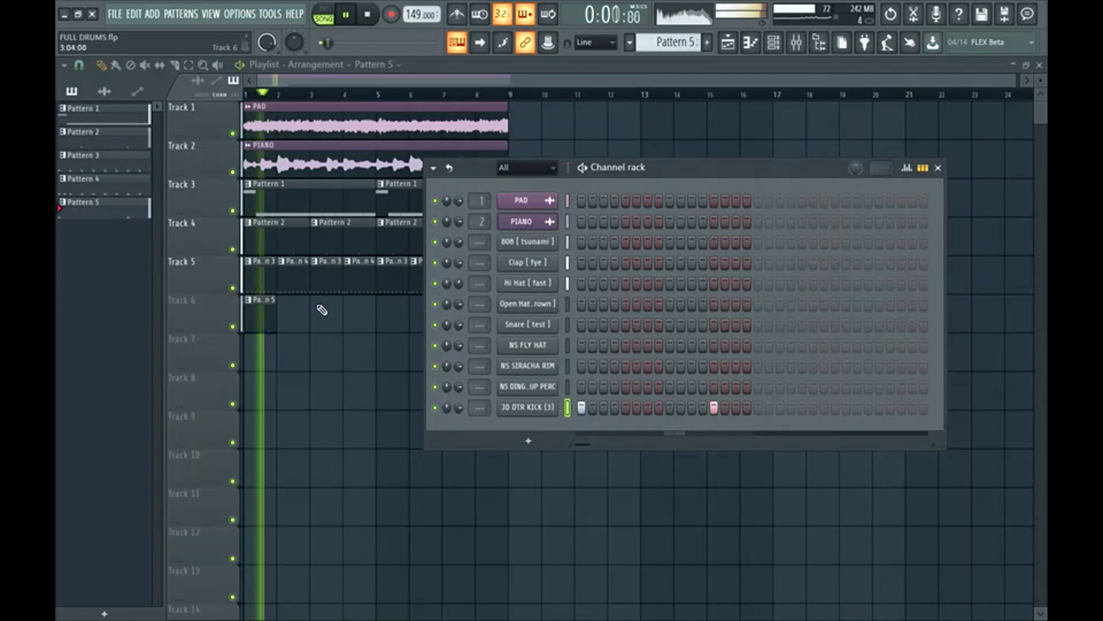
pyautogui.click(315, 310)
pyautogui.press('F6')
pyautogui.click(379, 311)
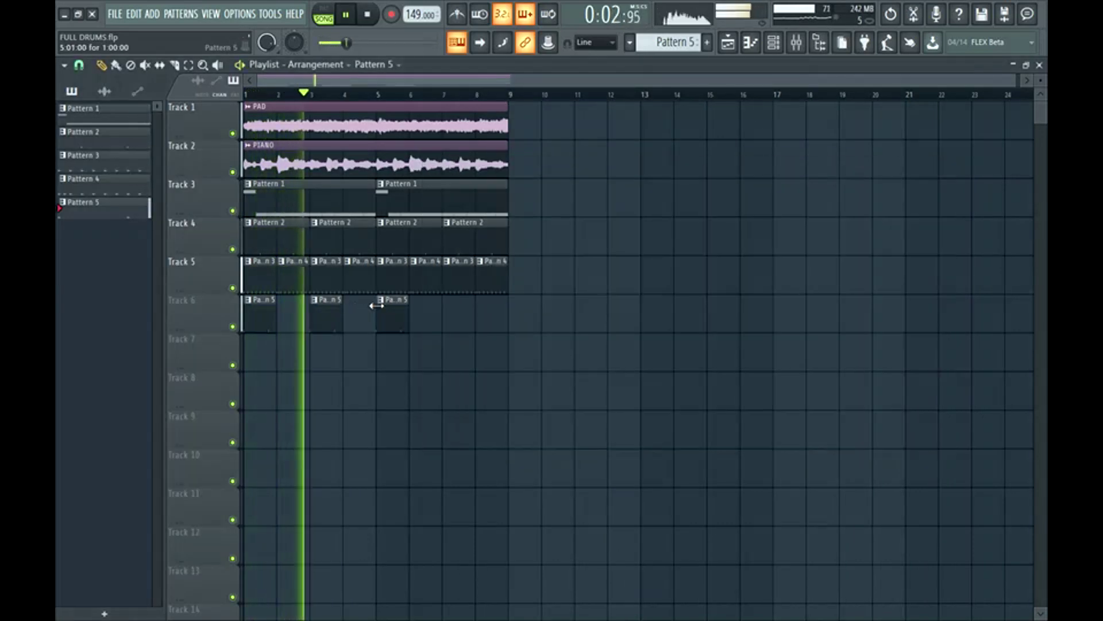
pyautogui.click(446, 316)
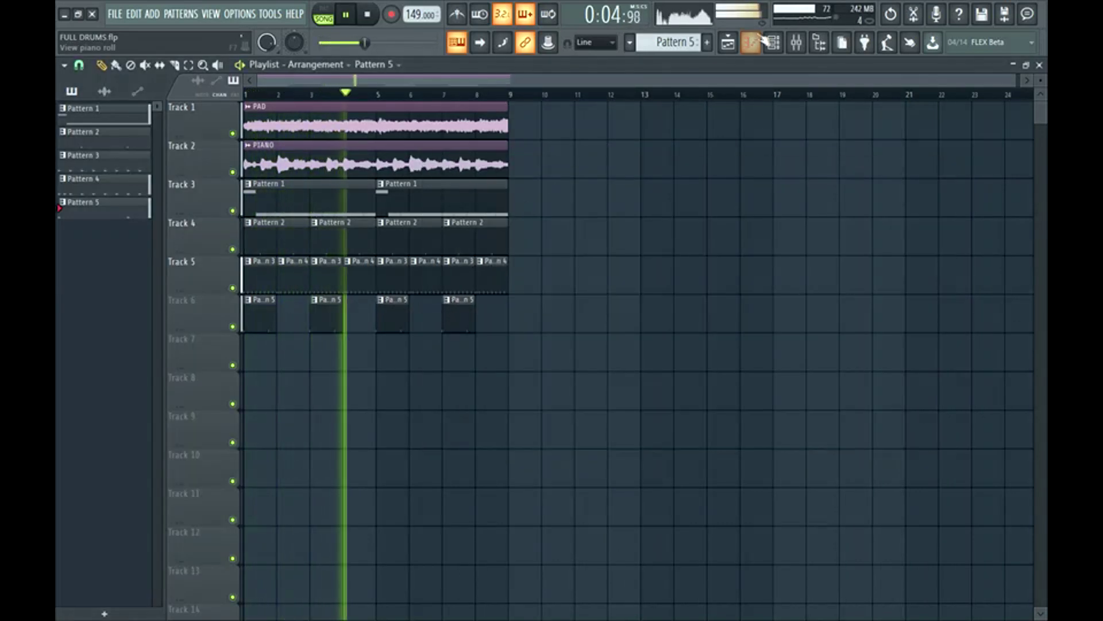
pyautogui.press('F6')
pyautogui.press('F6')
pyautogui.press('space')
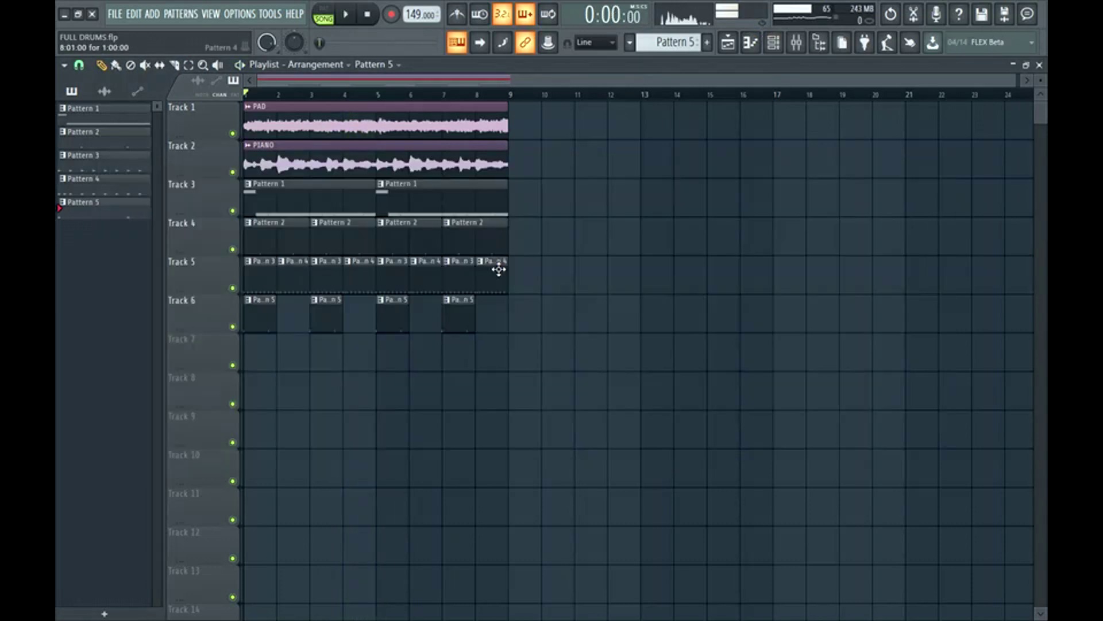
# Step: Create a new Pattern 6 and place it on Track 7
pyautogui.click(774, 48)
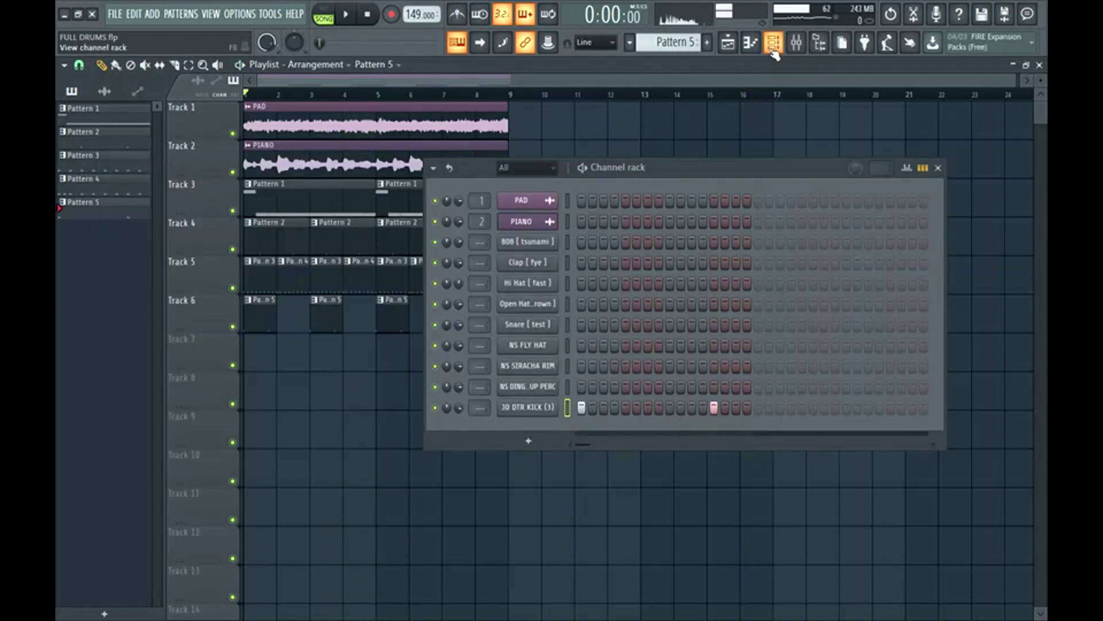
pyautogui.click(707, 43)
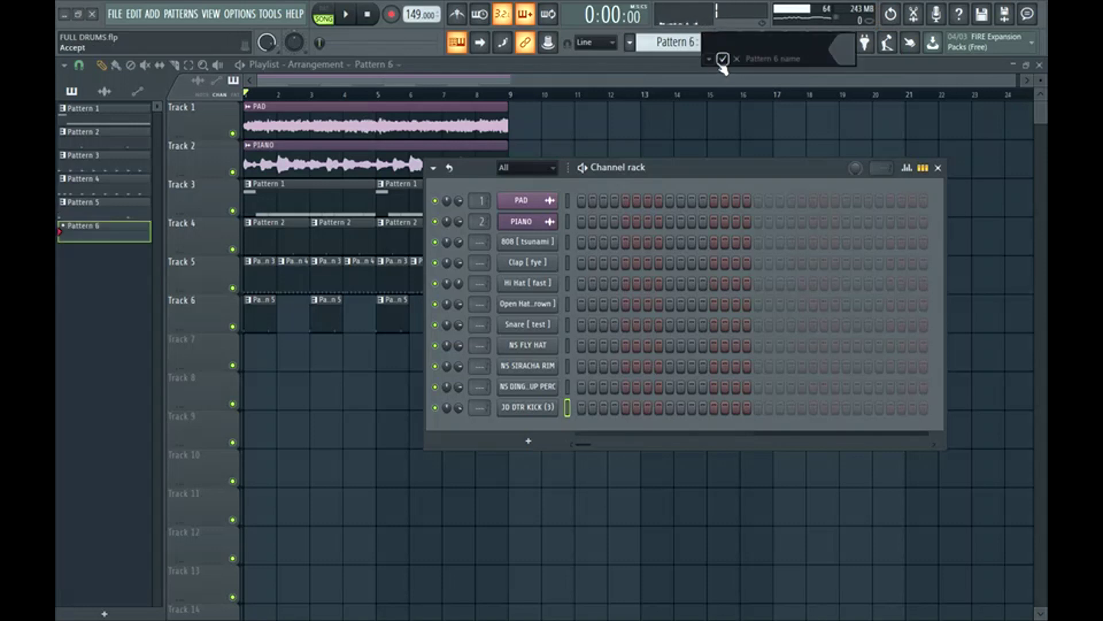
pyautogui.click(252, 370)
# Step: Program Open Hat hits on step 5 and a later step in Pattern 6, auditioning playback
pyautogui.click(621, 303)
pyautogui.click(624, 304)
pyautogui.press('space')
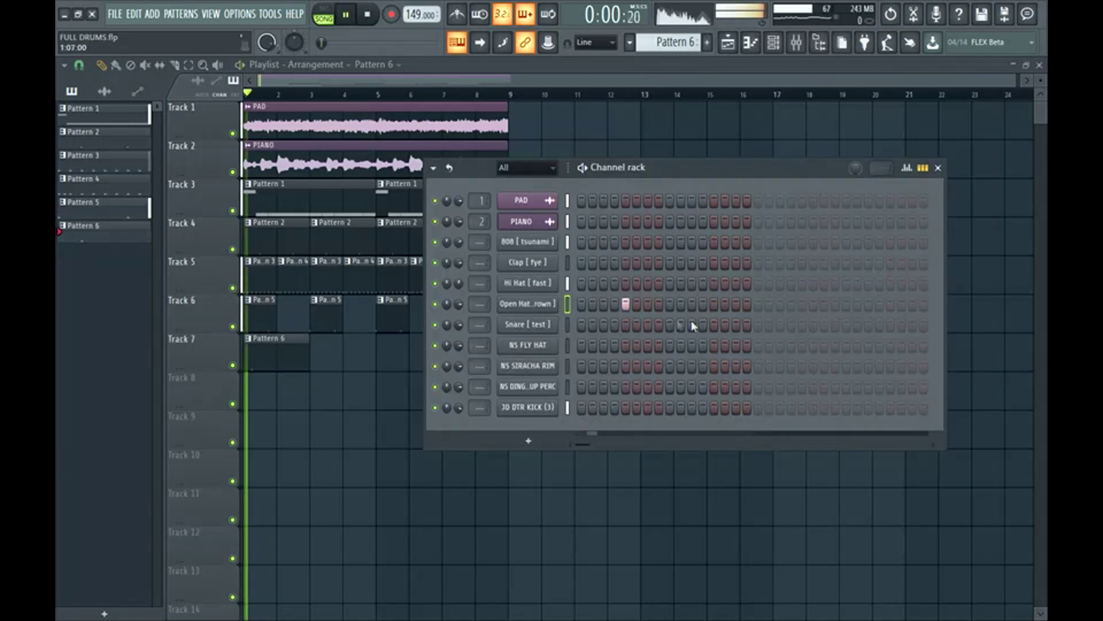
pyautogui.click(802, 304)
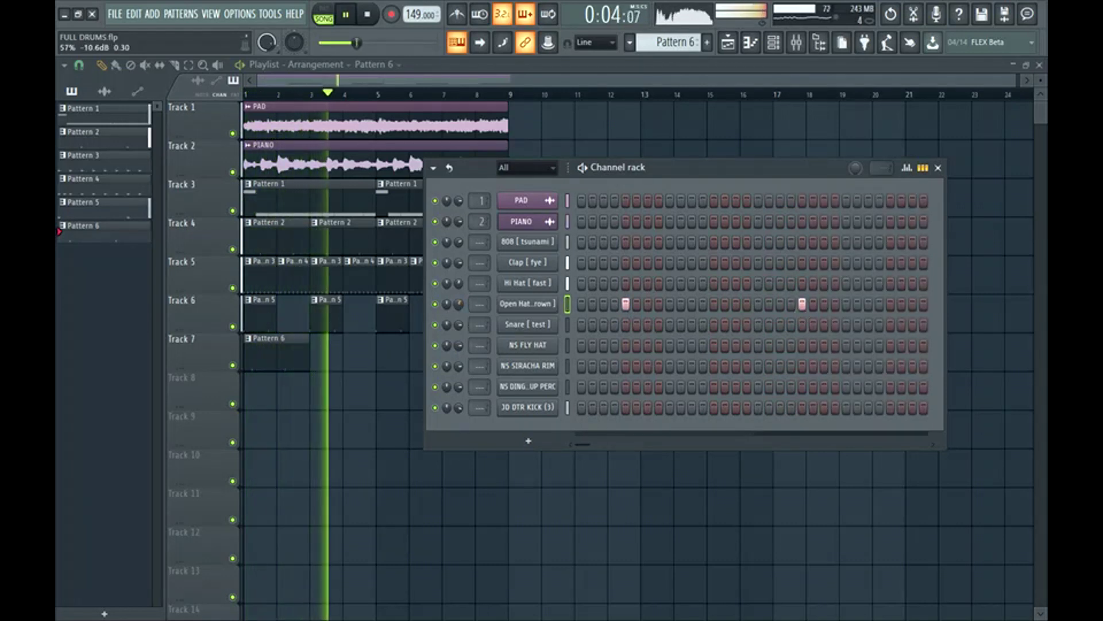
pyautogui.press('space')
# Step: Hide the Channel rack and mute Tracks 1 and 2 while listening
pyautogui.press('F6')
pyautogui.click(233, 172)
pyautogui.click(233, 133)
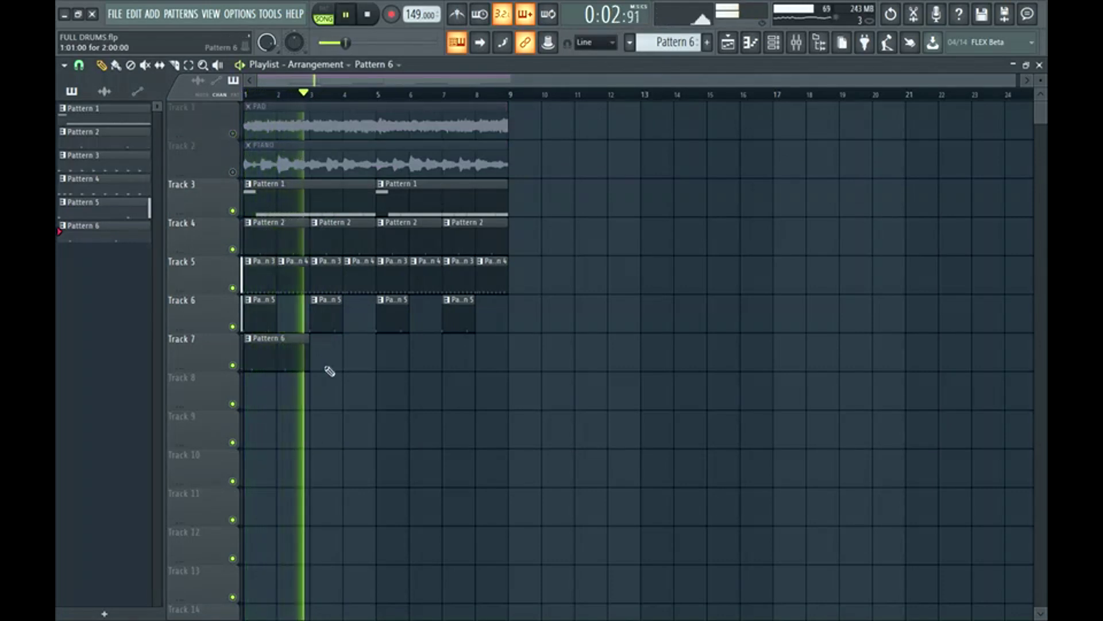
pyautogui.press('space')
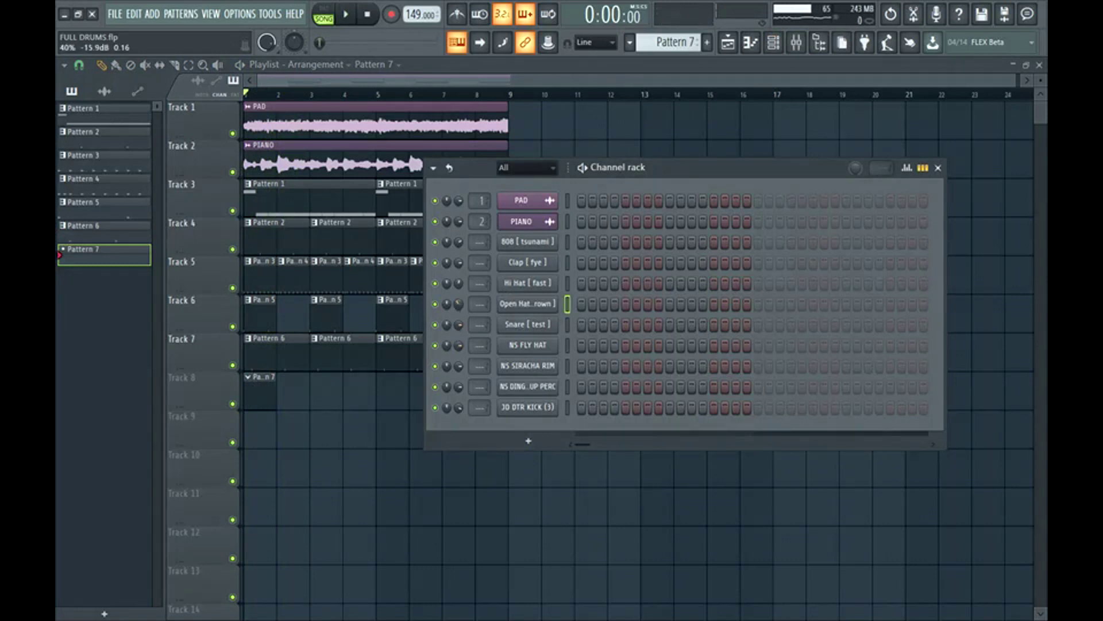
# Step: Add a snare hit at step 18 of Pattern 7, place Pattern 8 on Track 8, and start Pattern 9
pyautogui.click(780, 324)
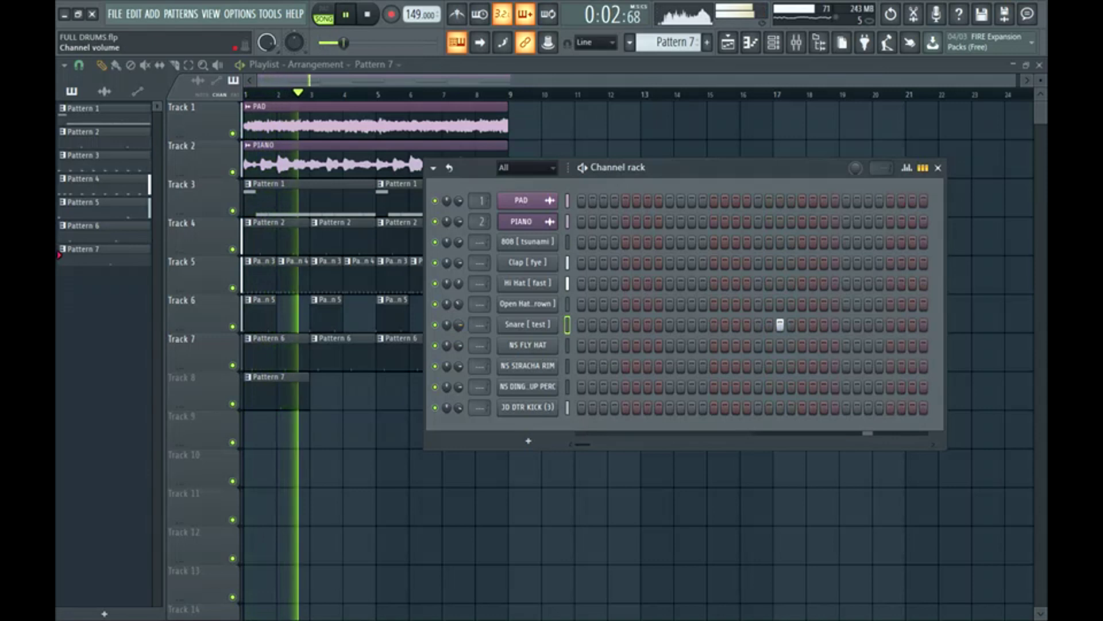
pyautogui.click(739, 52)
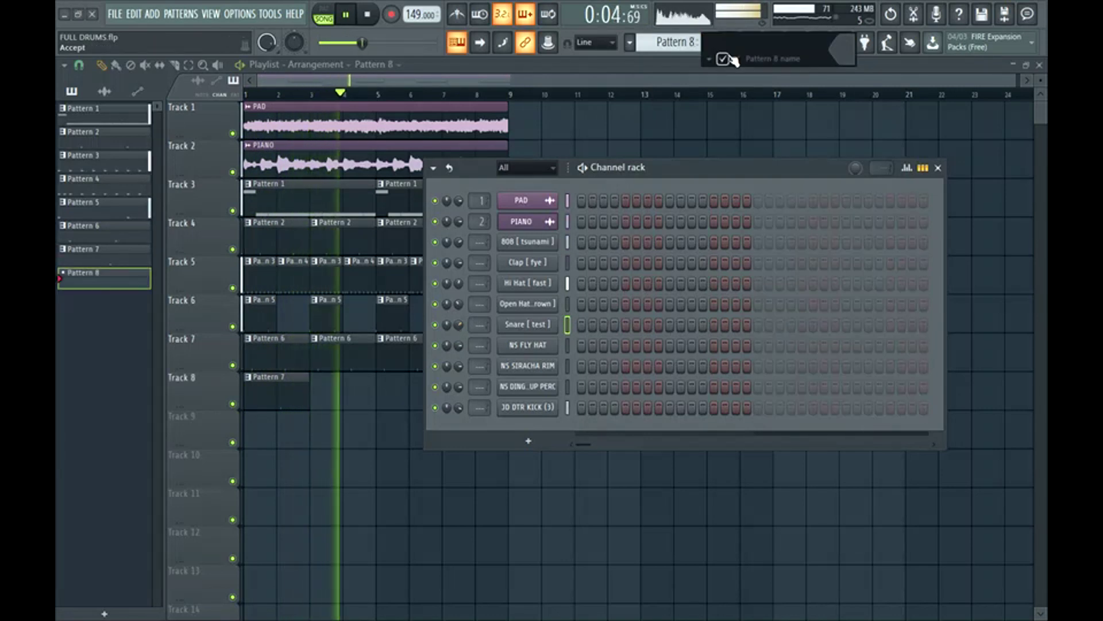
pyautogui.click(320, 394)
pyautogui.press('space')
pyautogui.press('F4')
pyautogui.press('F6')
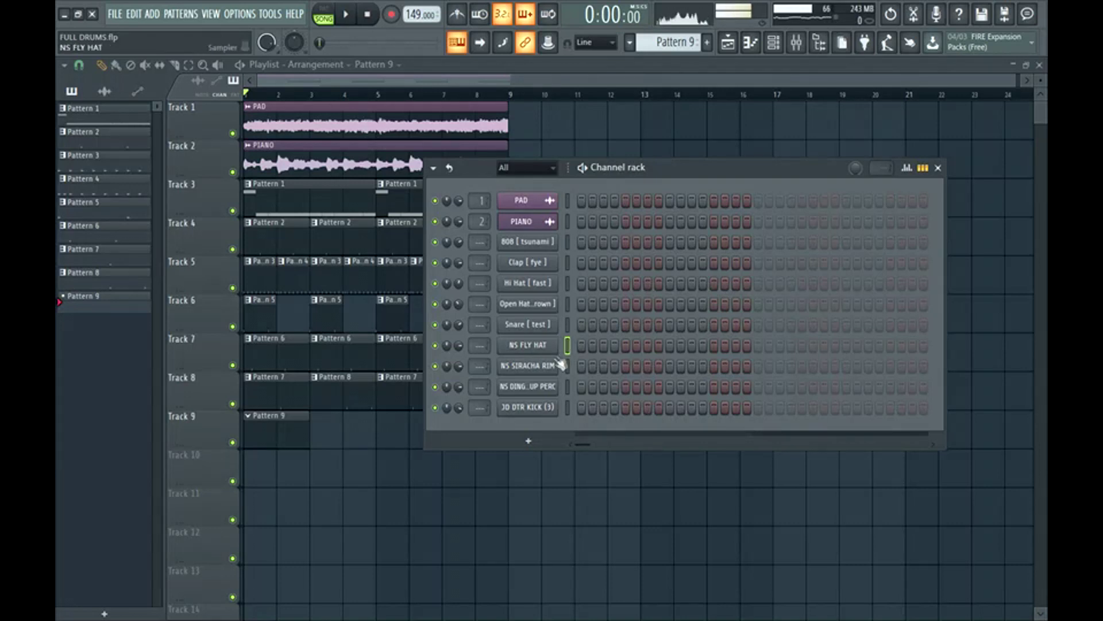
# Step: Program NS FLY HAT hits on steps 3 and 5 plus three later steps in Pattern 9
pyautogui.click(568, 284)
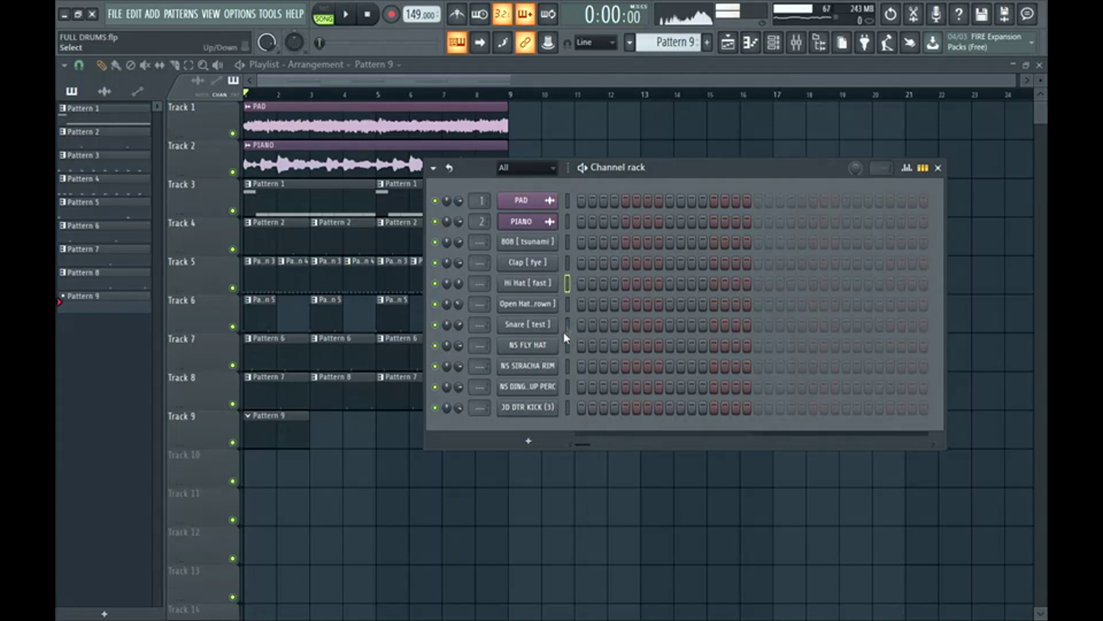
pyautogui.click(567, 346)
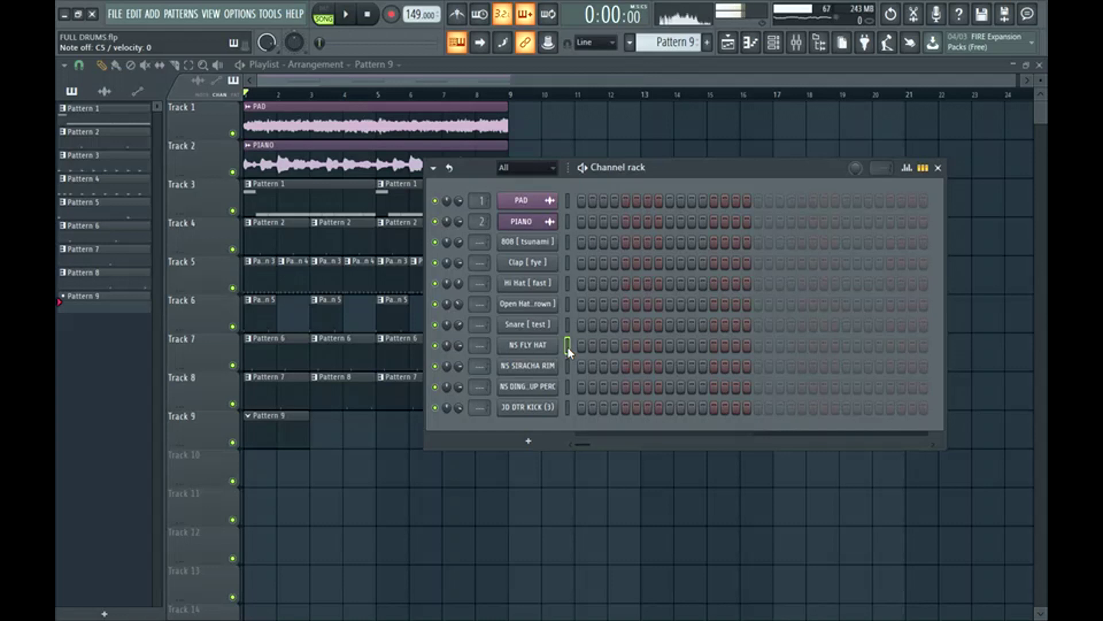
pyautogui.press('space')
pyautogui.click(603, 345)
pyautogui.click(623, 345)
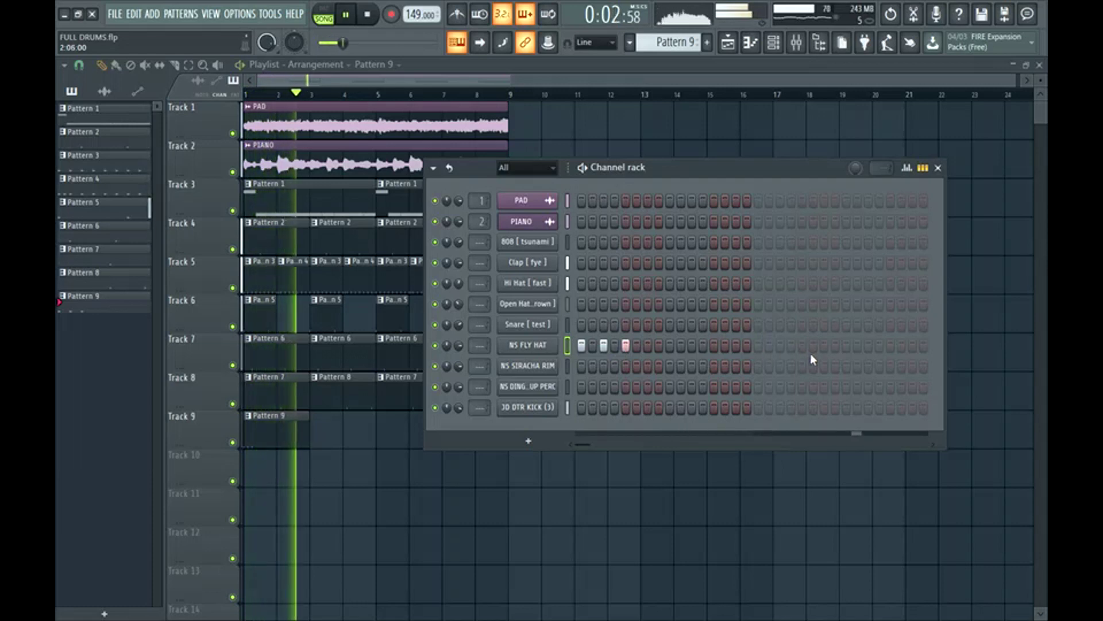
pyautogui.click(780, 345)
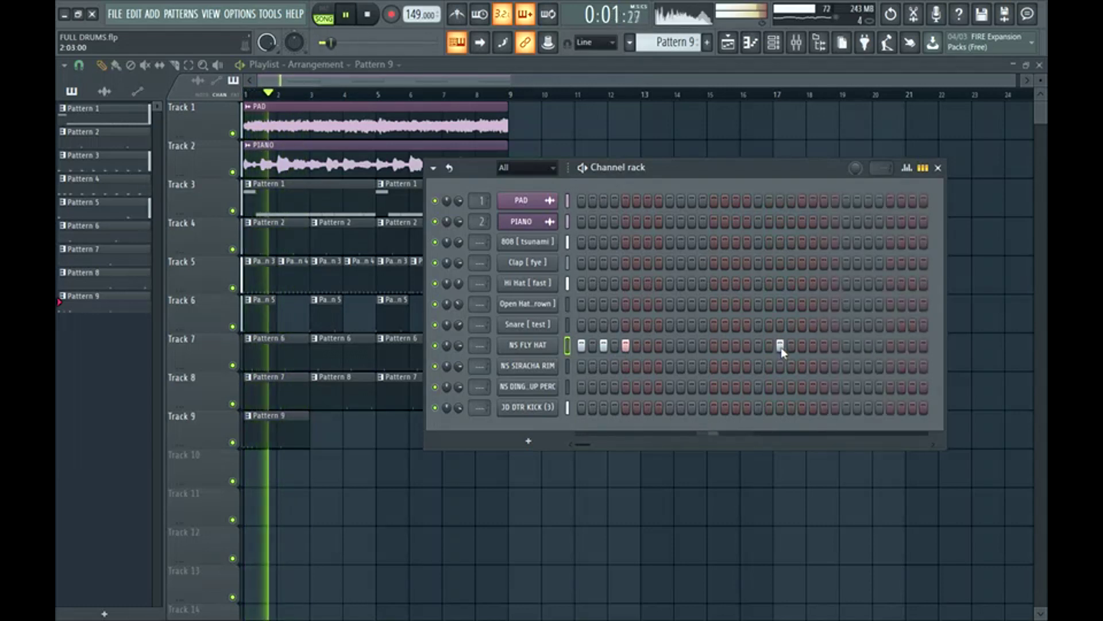
pyautogui.click(802, 345)
pyautogui.click(890, 345)
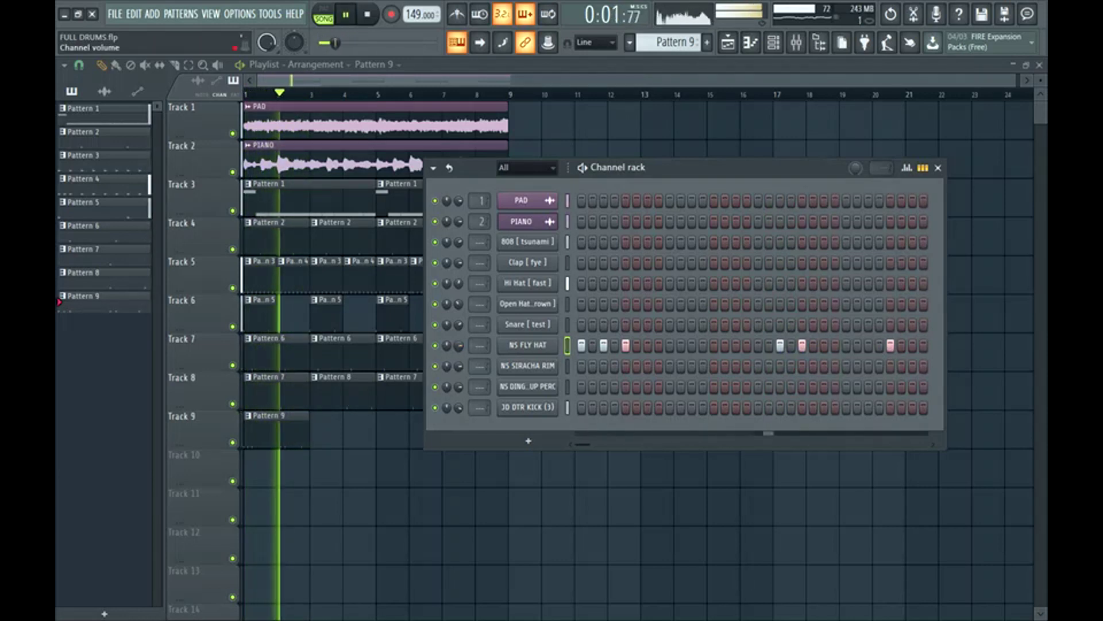
# Step: Repeat Pattern 9 three times along Track 9 and start Pattern 10
pyautogui.press('space')
pyautogui.moveTo(313, 430); pyautogui.dragTo(397, 428)
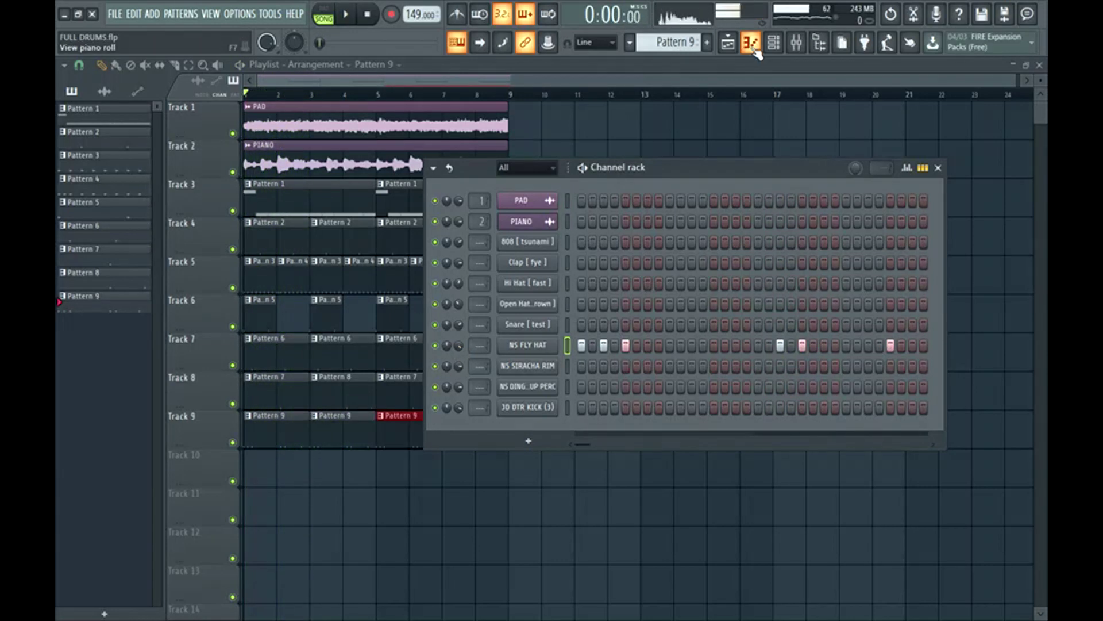
pyautogui.click(753, 46)
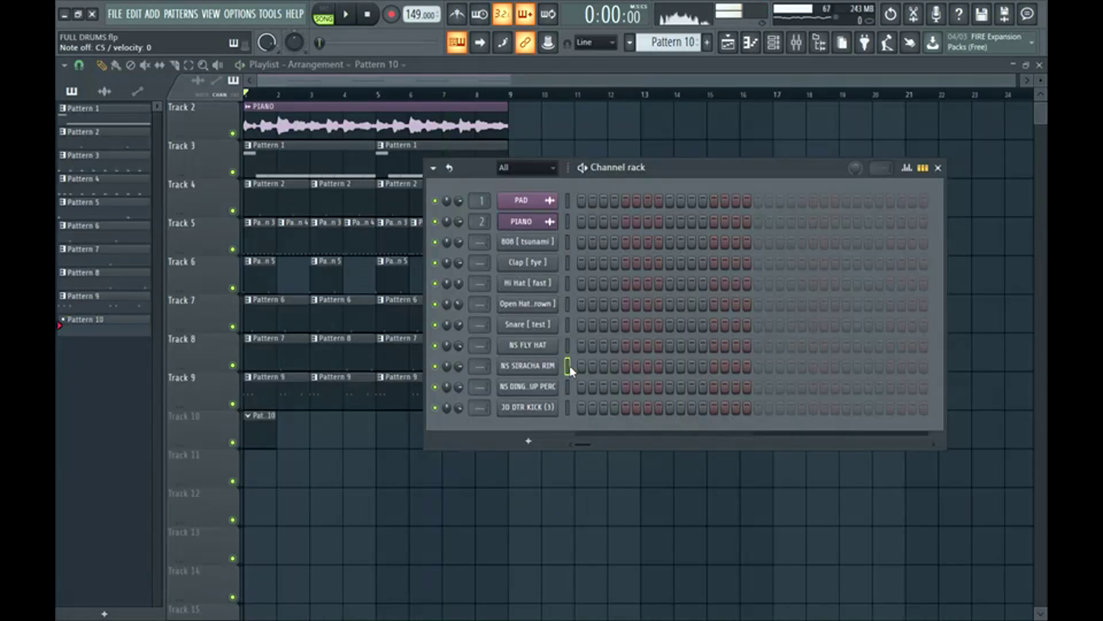
# Step: Turn on NS SIRACHA RIM step 3 in Pattern 10, then create Pattern 11
pyautogui.click(603, 366)
pyautogui.press('space')
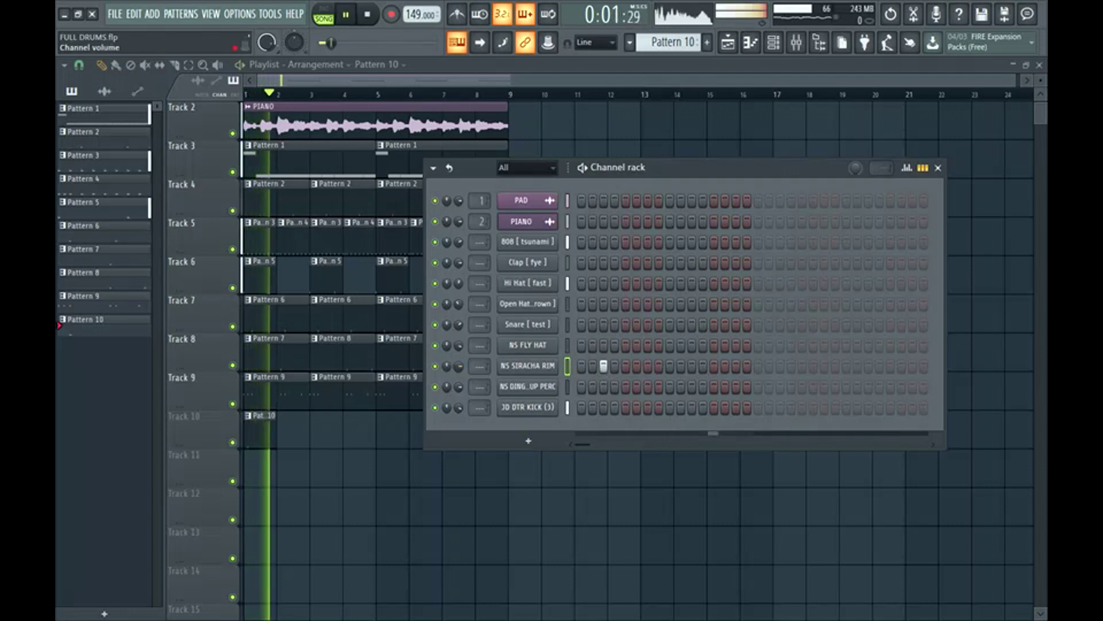
pyautogui.click(890, 366)
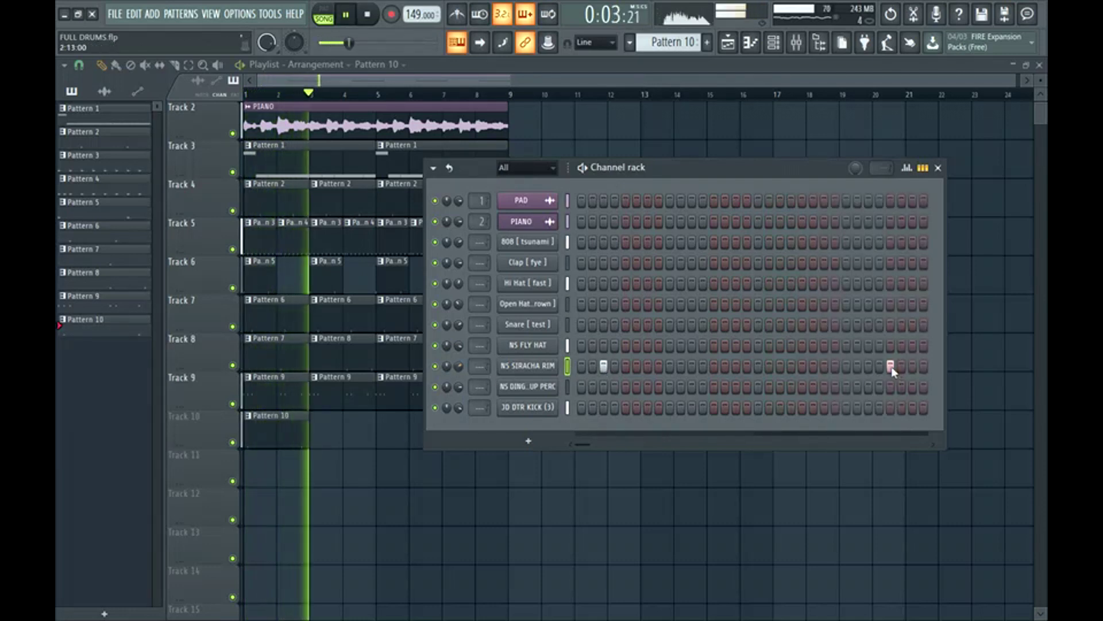
pyautogui.click(890, 366)
pyautogui.click(710, 42)
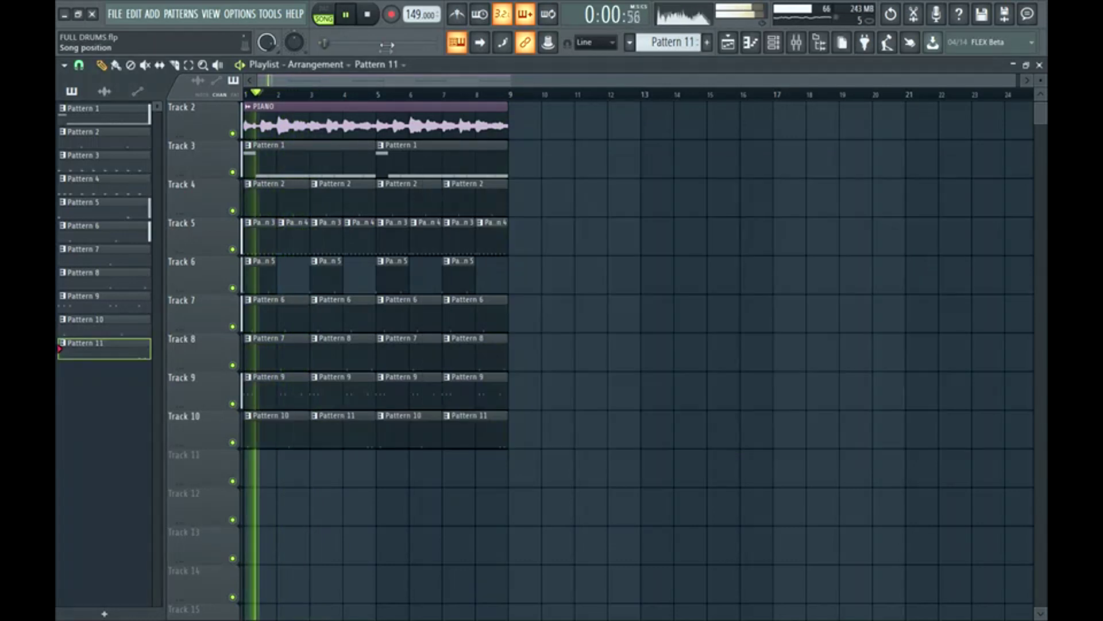
pyautogui.press('F6')
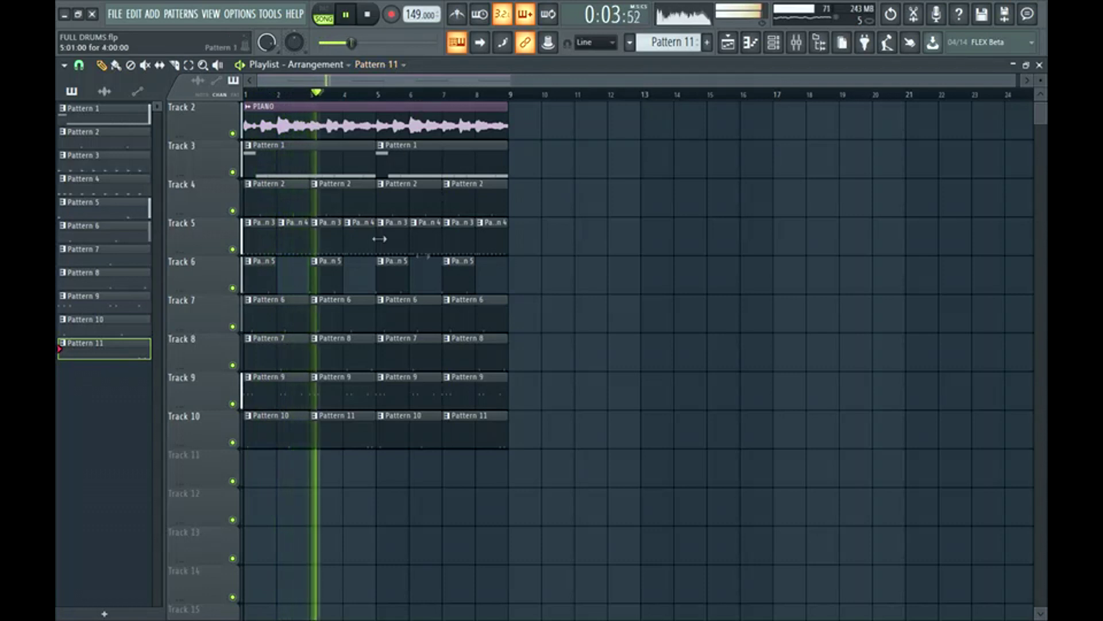
# Step: Create Pattern 12 with an NS DING UP PERC hit, then add an empty Pattern 13
pyautogui.click(776, 49)
pyautogui.press('F4')
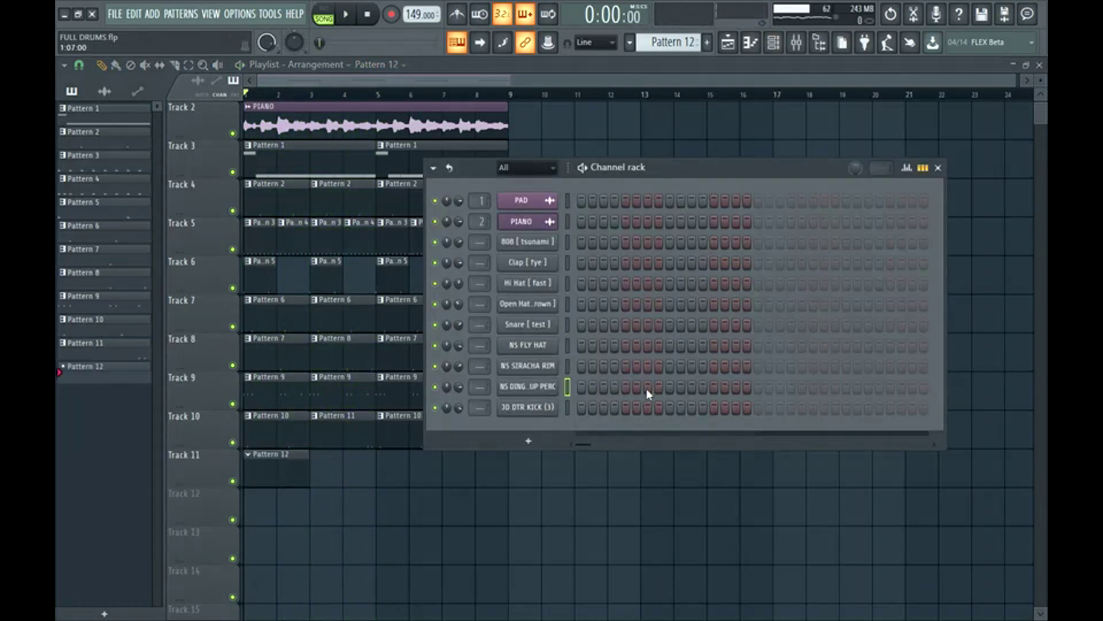
pyautogui.click(648, 386)
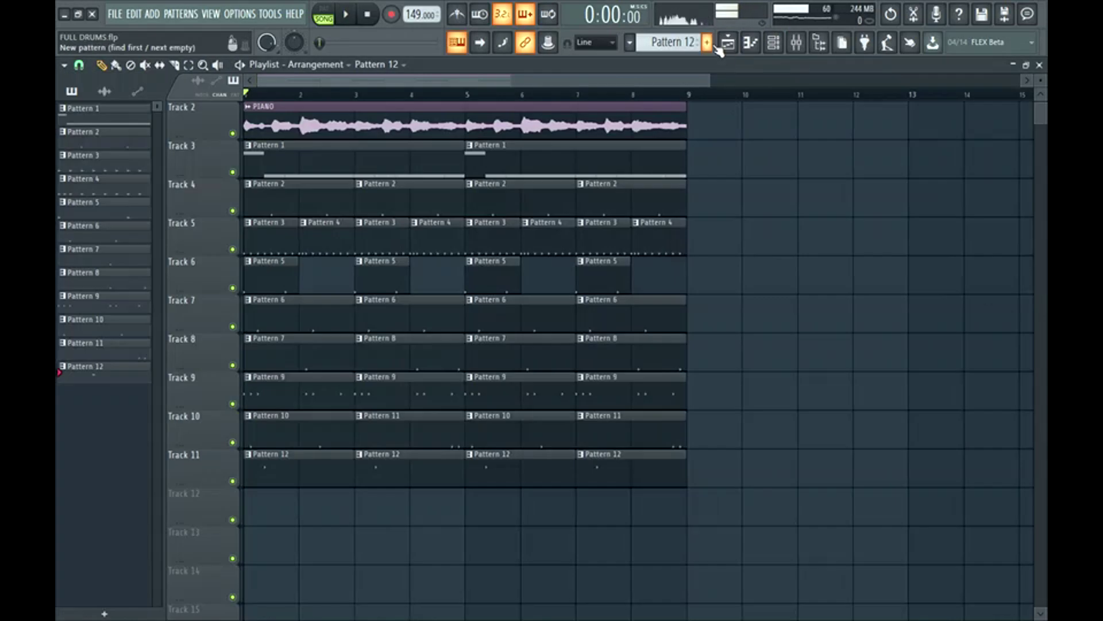
pyautogui.click(707, 42)
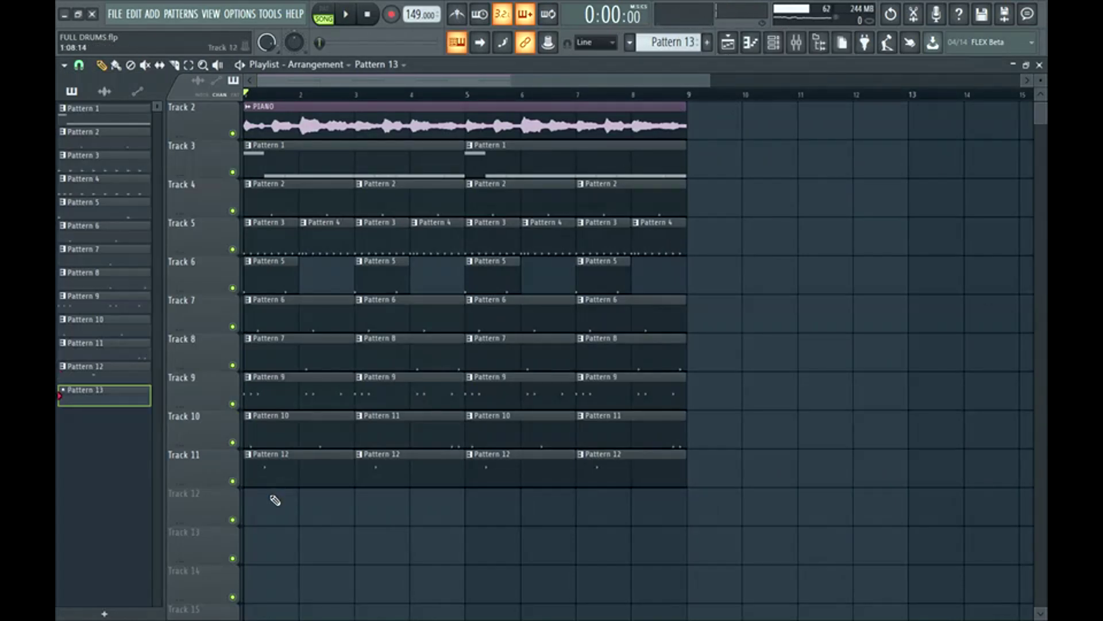
# Step: Place Pattern 13 at bar 1 of Track 12 and unmute Track 3
pyautogui.click(276, 502)
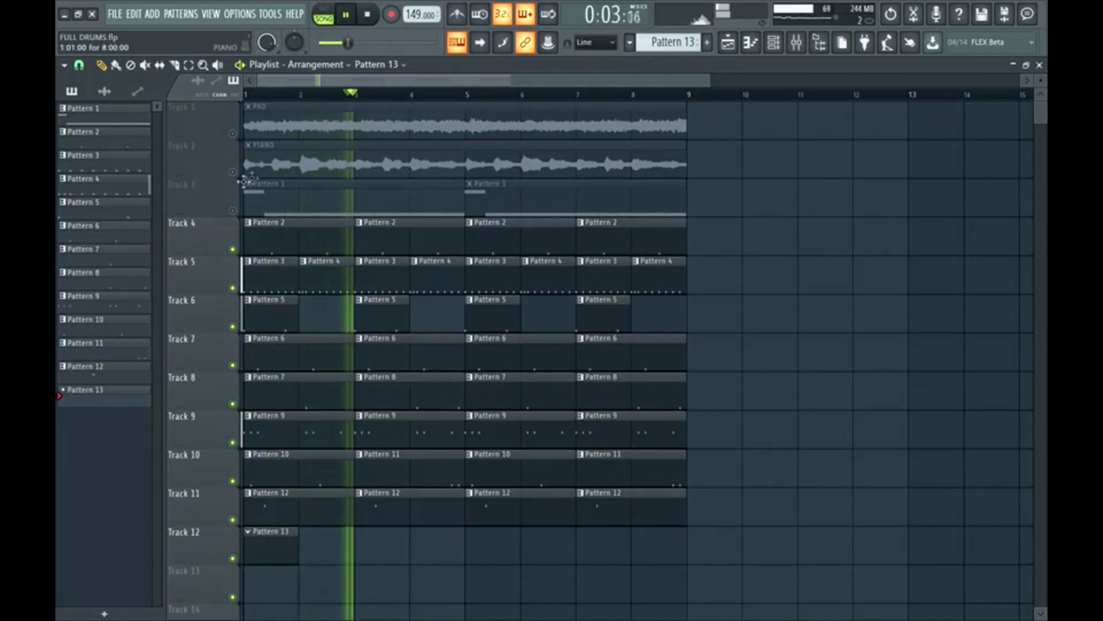
pyautogui.click(233, 210)
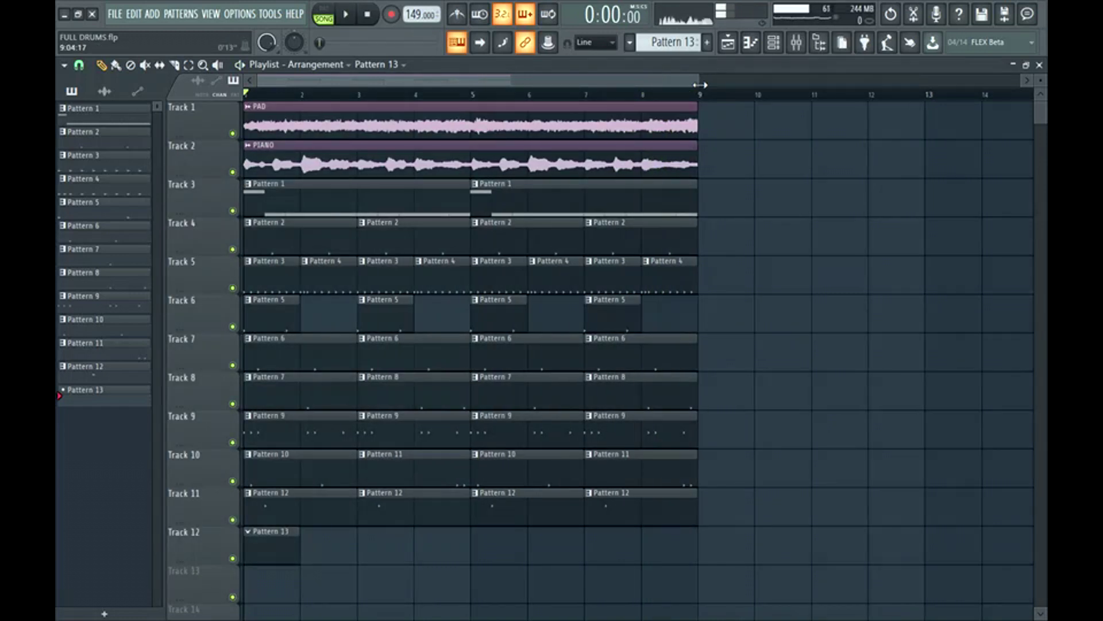
# Step: Zoom out to bars 1–25 and duplicate every clip in the arrangement to bars 9–17
pyautogui.moveTo(701, 84); pyautogui.dragTo(687, 487)
pyautogui.hotkey('ctrl', 'a')
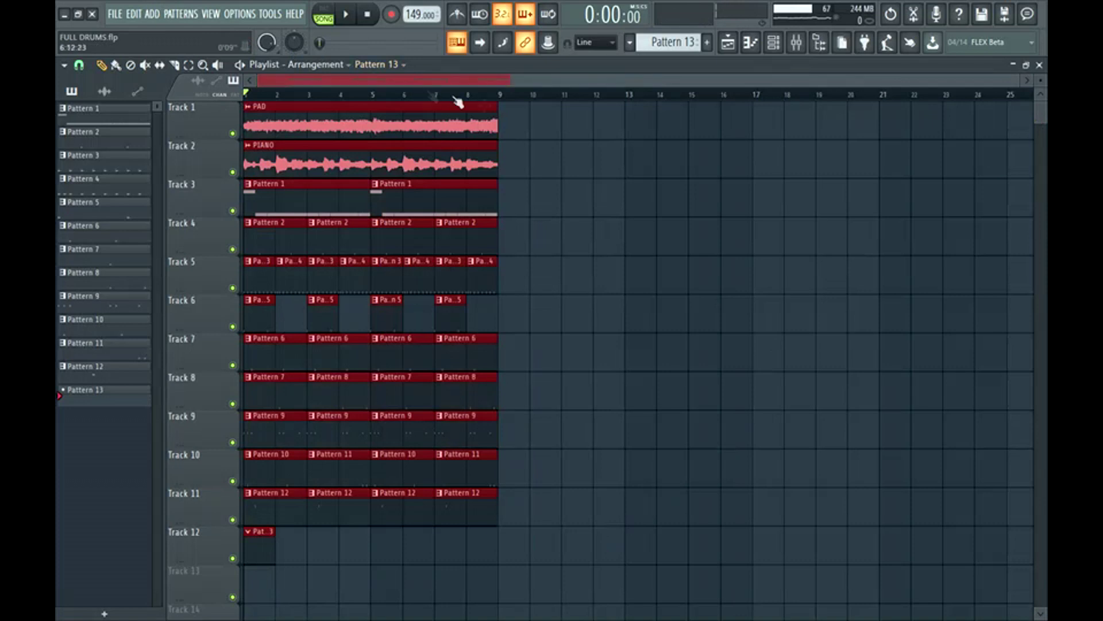
pyautogui.hotkey('ctrl', 'b')
# Step: Box-select the clips in bars 5–8, deselect them, and play the song from bar 5
pyautogui.moveTo(383, 101); pyautogui.dragTo(777, 555)
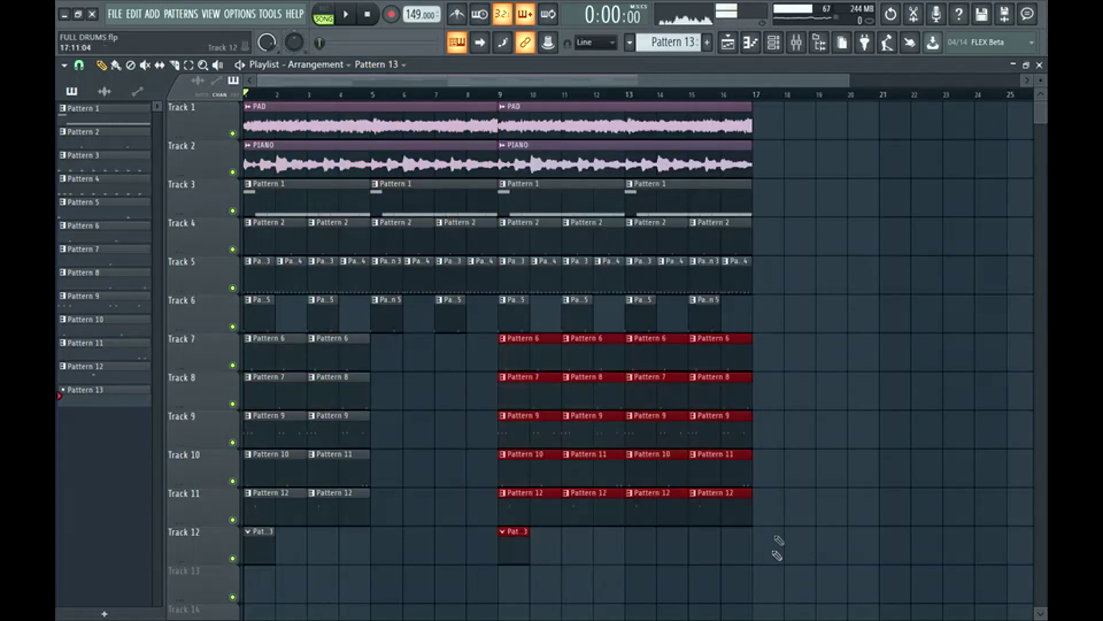
pyautogui.click(767, 459)
pyautogui.press('space')
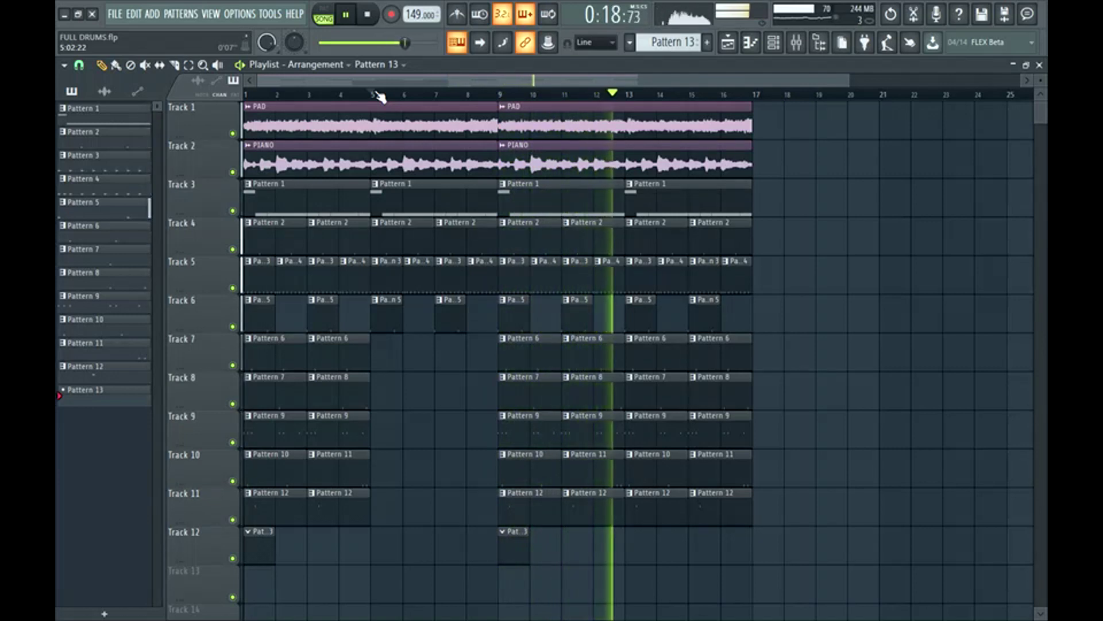
pyautogui.press('space')
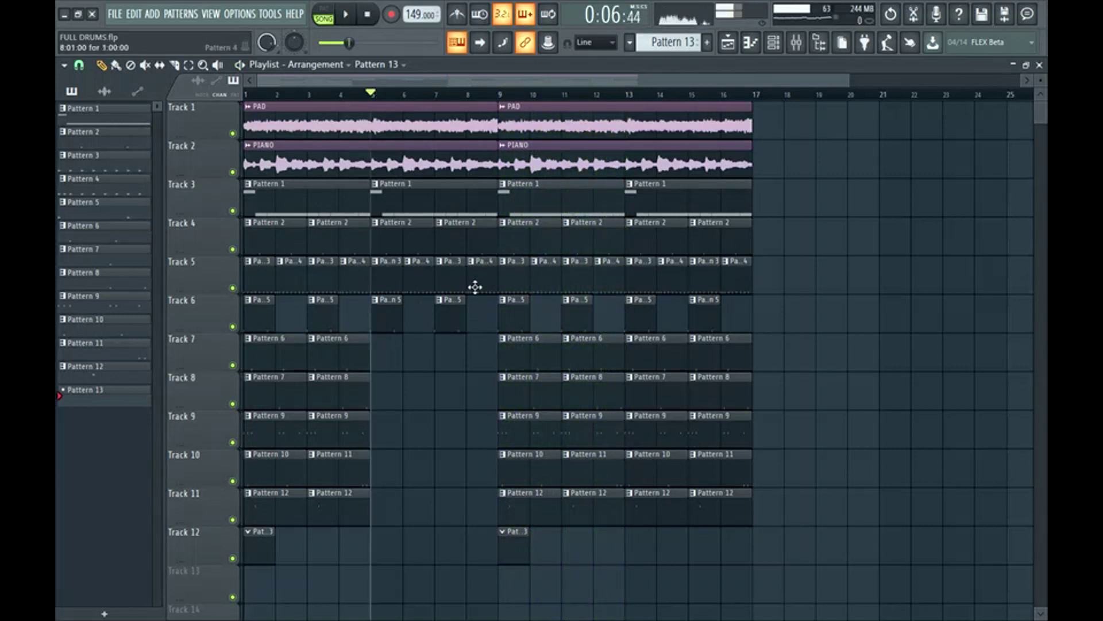